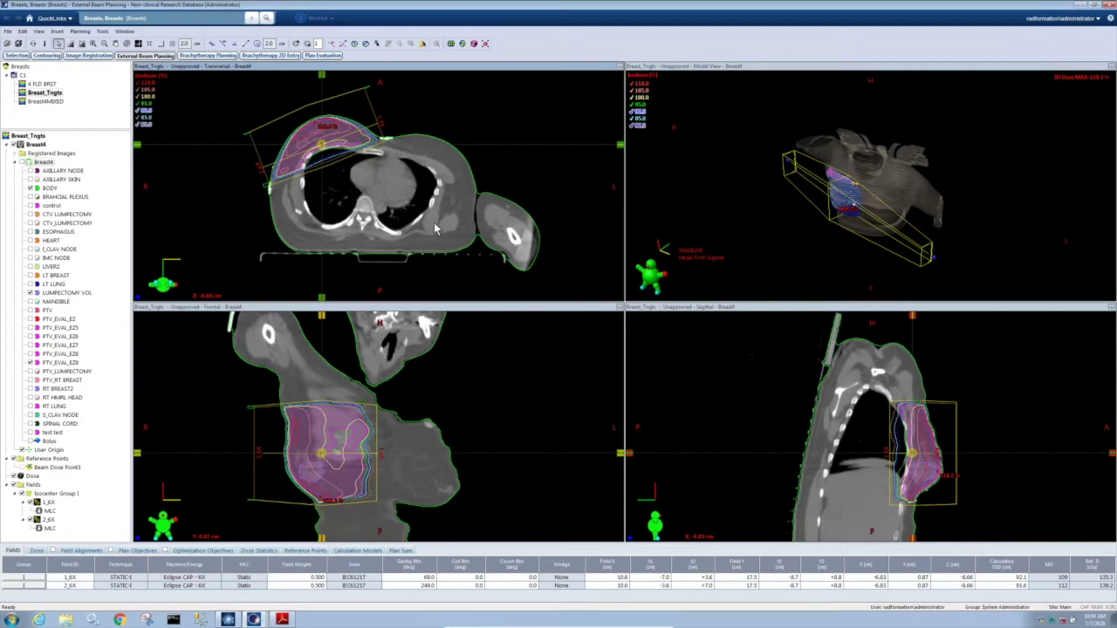
Set the model view to the beam's eye view of field 1_6X
right_click(773, 210)
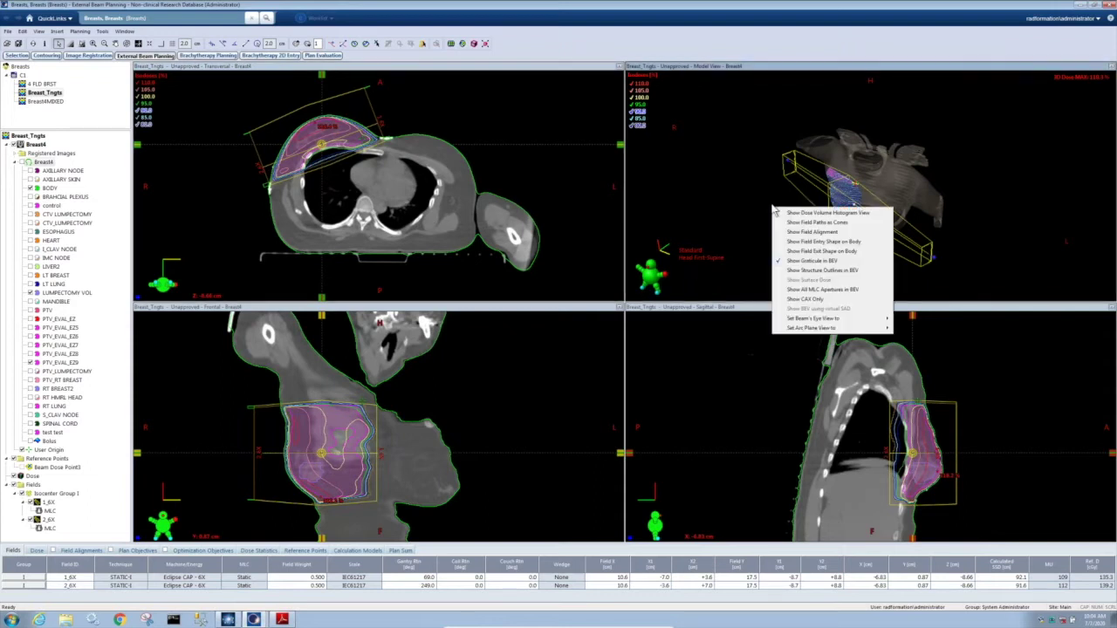
mouse_move(810, 320)
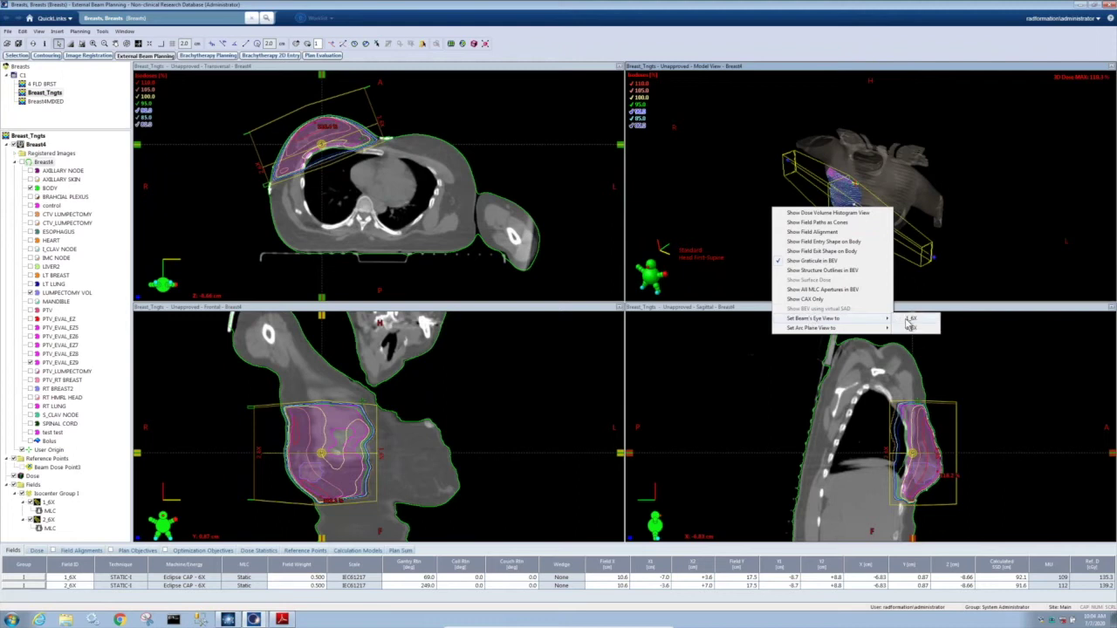
left_click(902, 319)
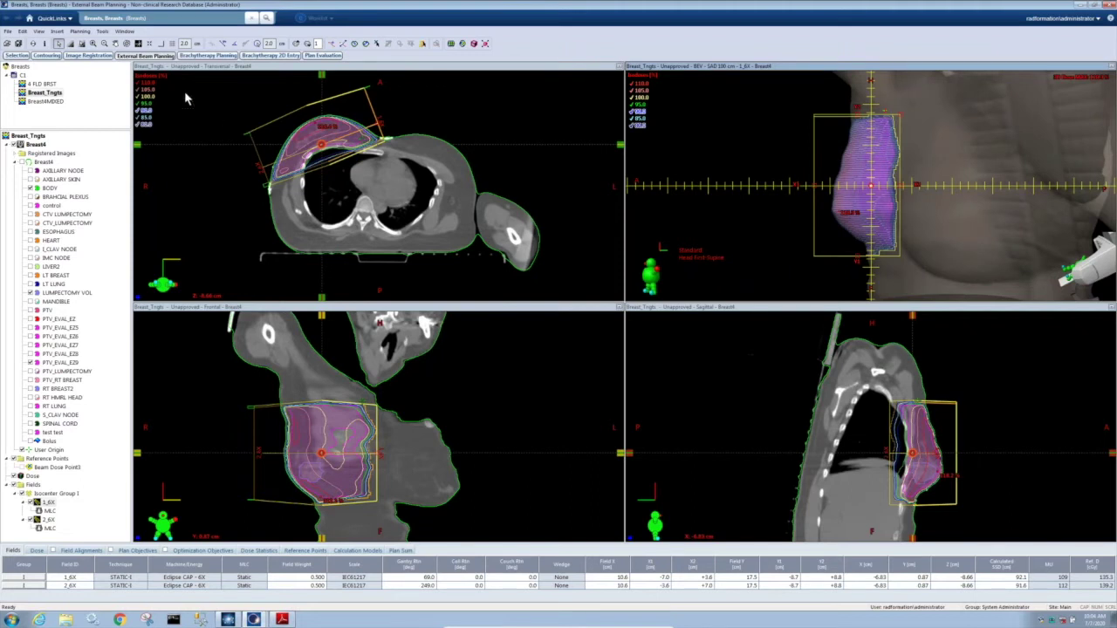
Run EZFluence on the Breast_Tngts plan, saving the changes and continuing without linking the fields to the bolus
left_click(102, 31)
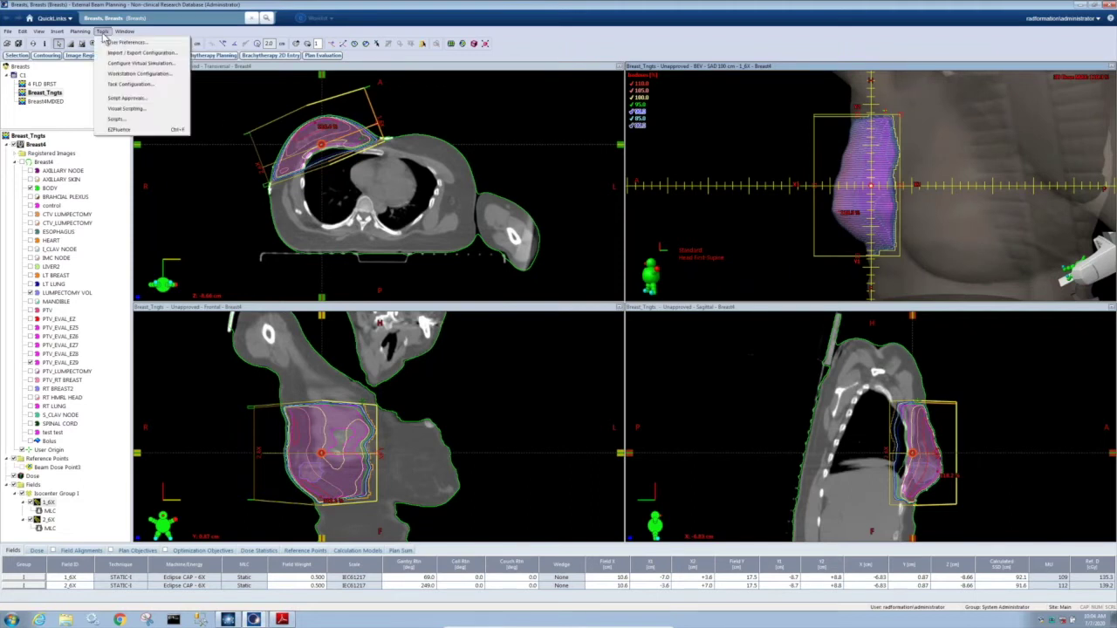
left_click(119, 131)
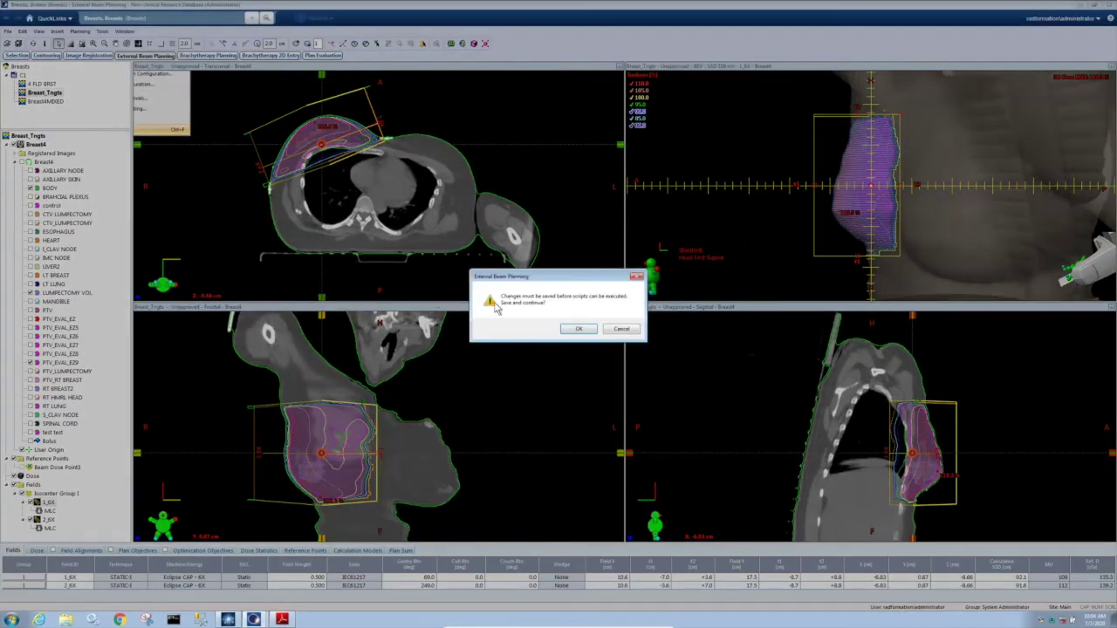
left_click(579, 336)
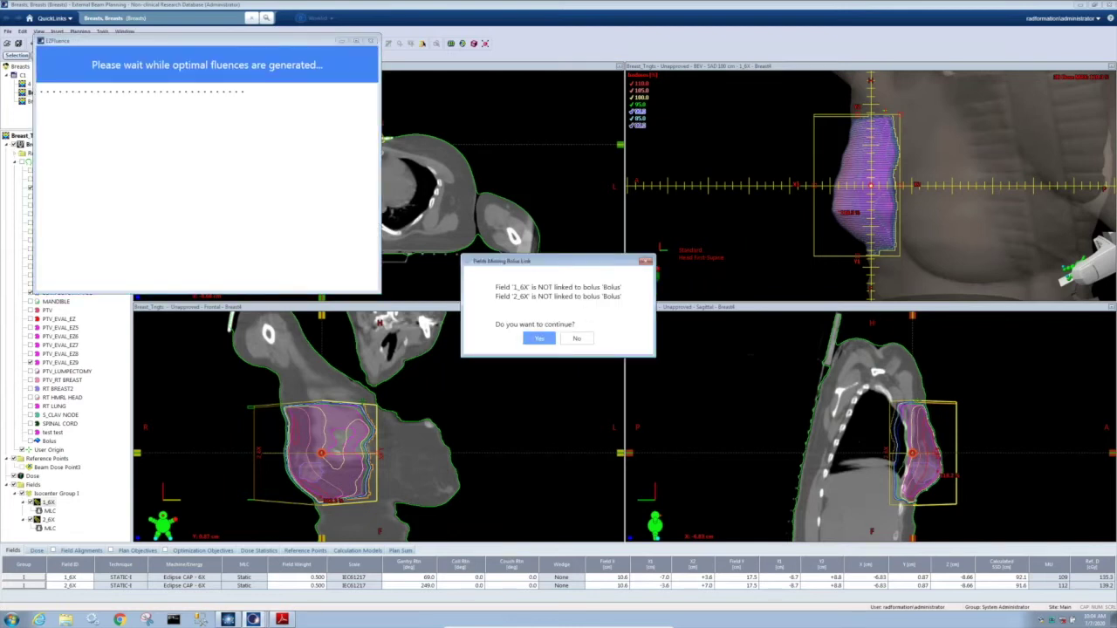
left_click(538, 338)
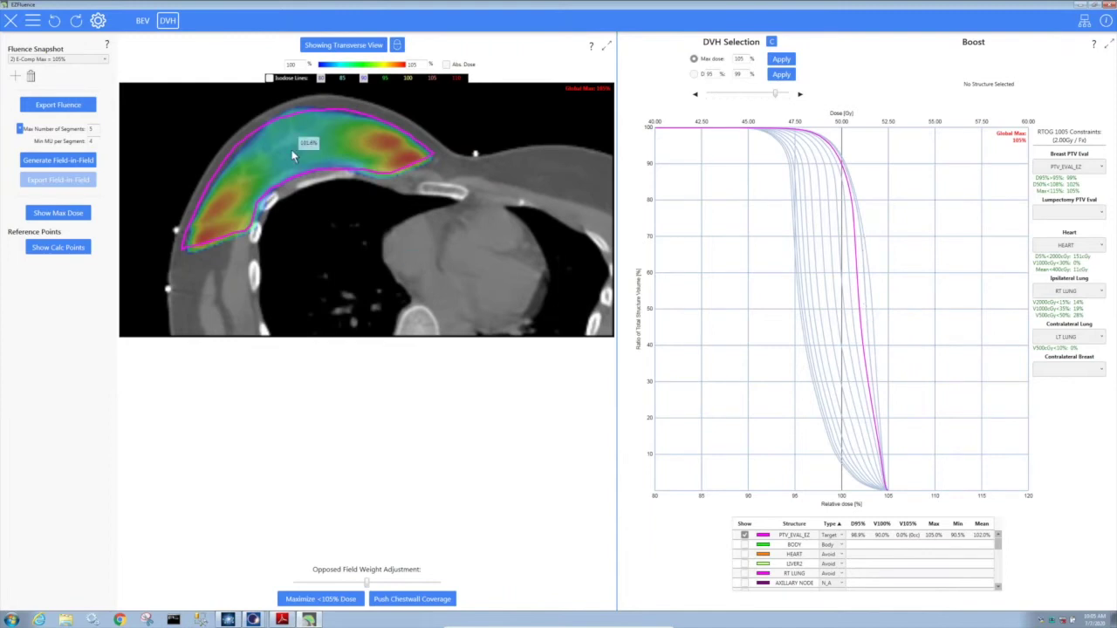
Review the dose across transverse slices and base the DVH selection on D95% = 99% instead of maximum dose
scroll(319, 222, "down", 5)
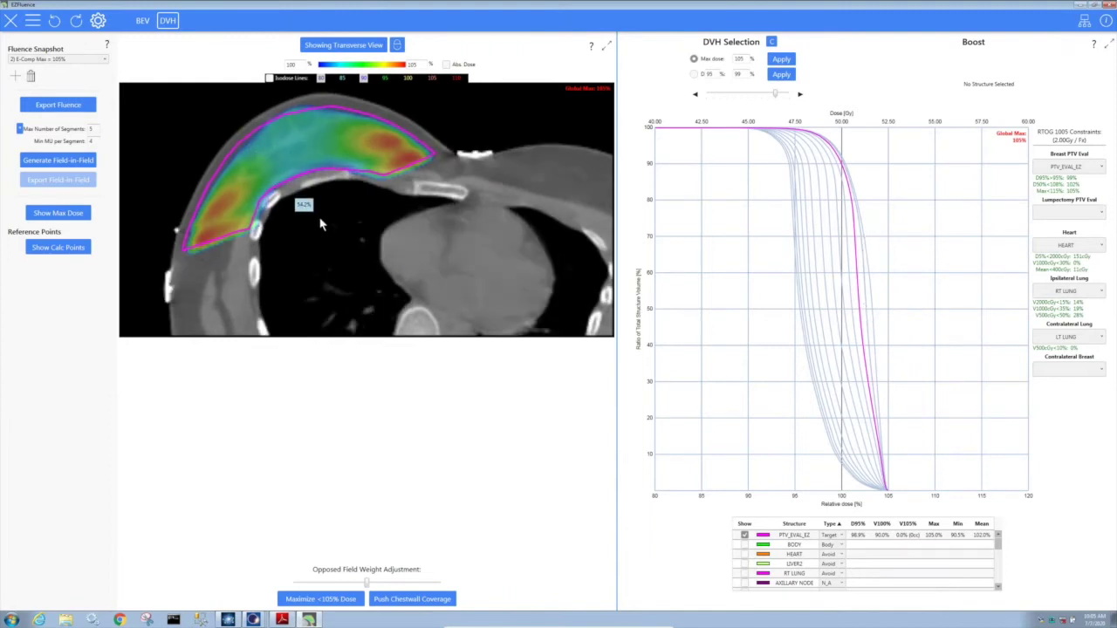
scroll(319, 214, "down", 5)
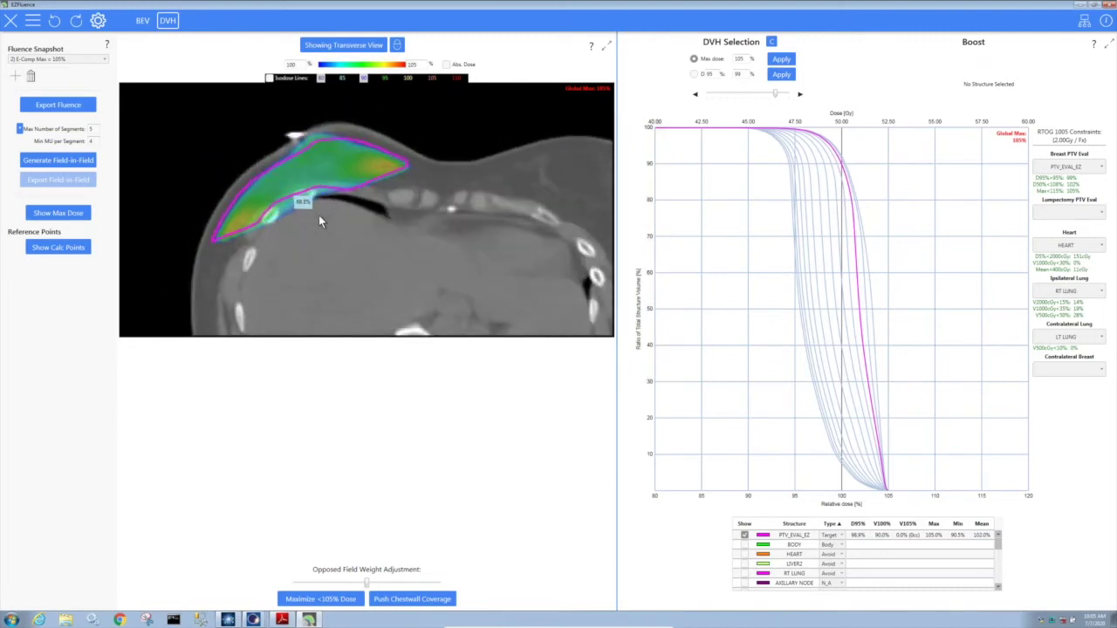
scroll(319, 214, "up", 5)
scroll(319, 215, "down", 3)
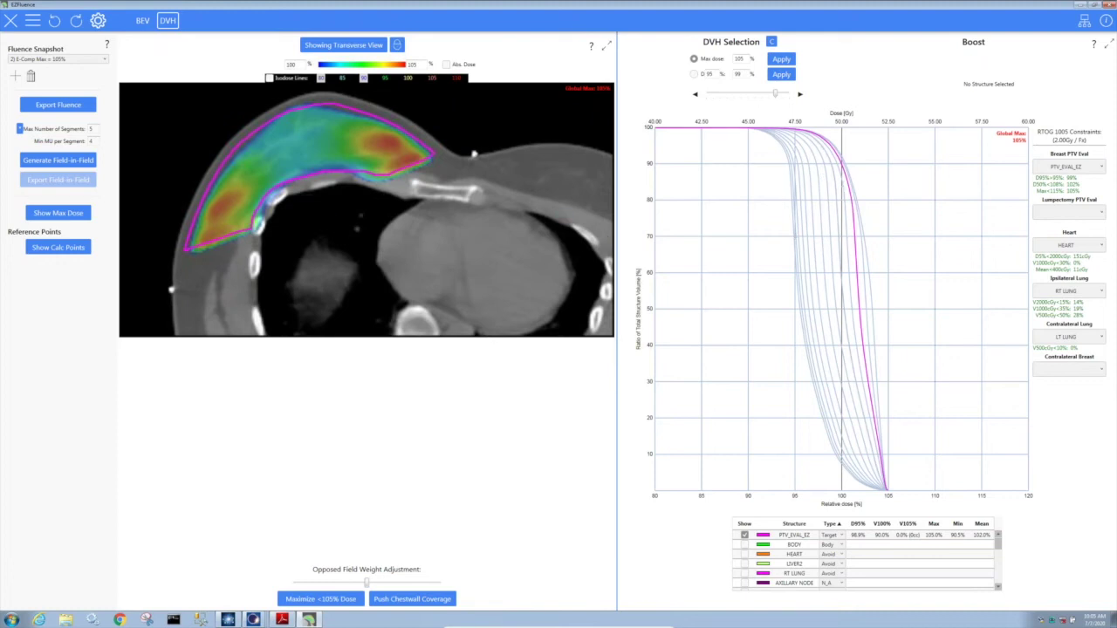
mouse_move(777, 98)
left_mouse_down()
mouse_move(741, 103)
mouse_move(780, 101)
left_mouse_up()
left_click(693, 75)
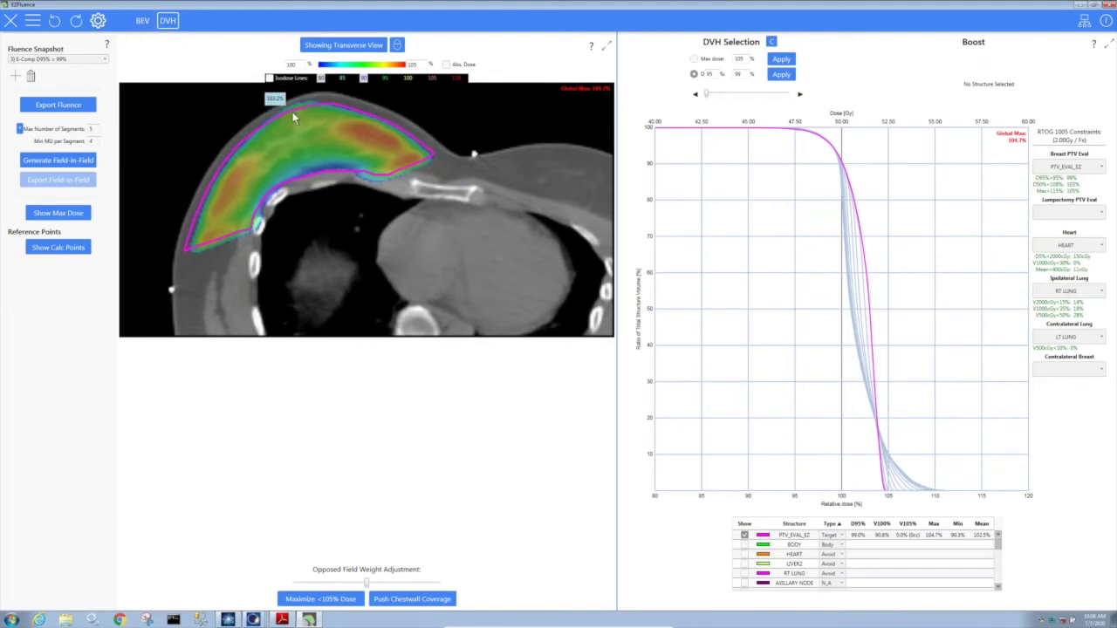
Check the fluence in the beam's eye view and generate a field-in-field from the D95% = 99% snapshot
left_click(142, 21)
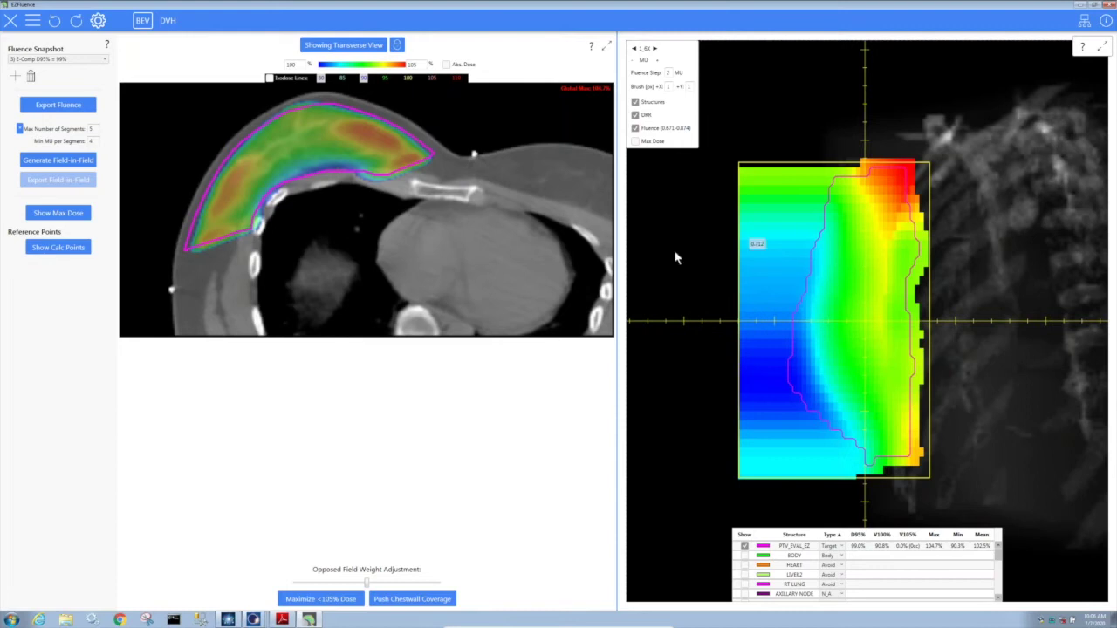
scroll(428, 230, "down", 5)
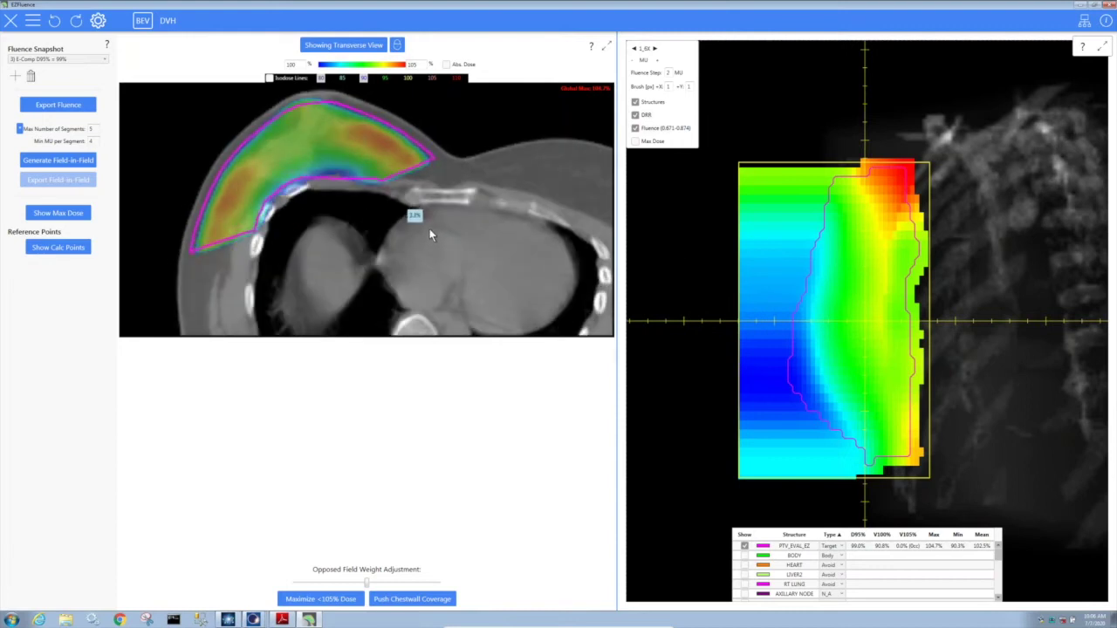
scroll(414, 247, "down", 2)
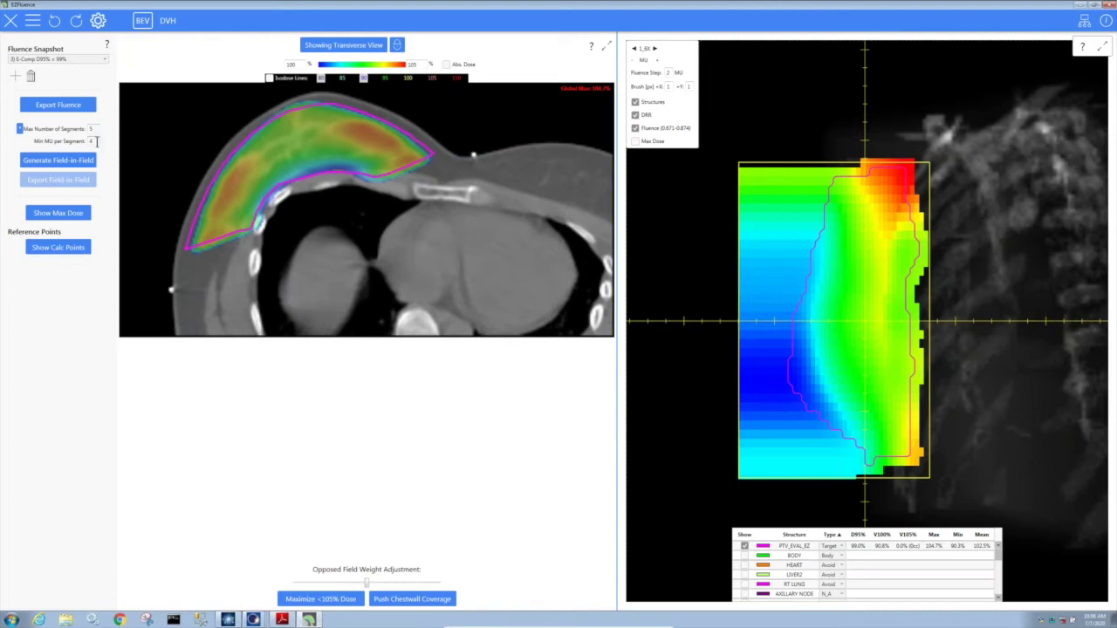
left_click(52, 166)
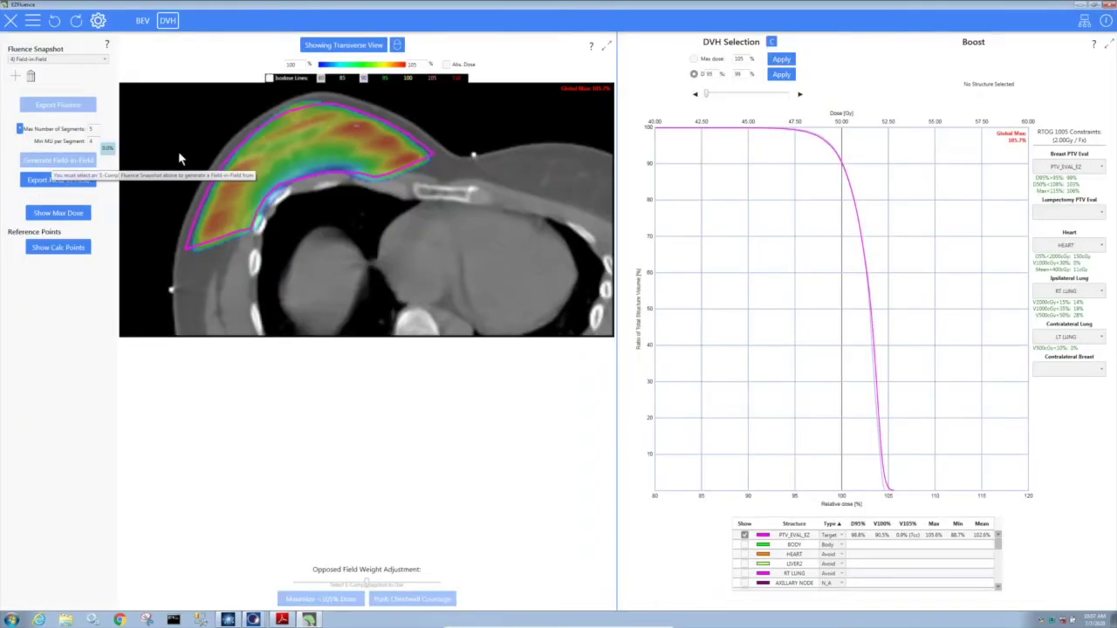
Review the segments of field 2_6X in the beam's eye view and export the field-in-field plan
left_click(143, 21)
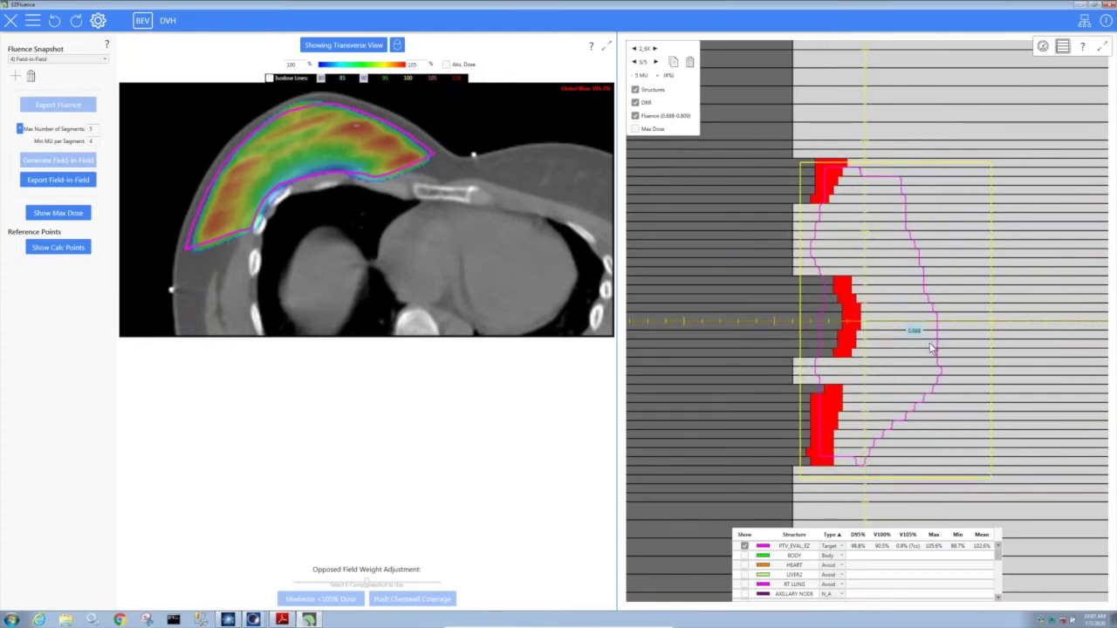
key("Left")
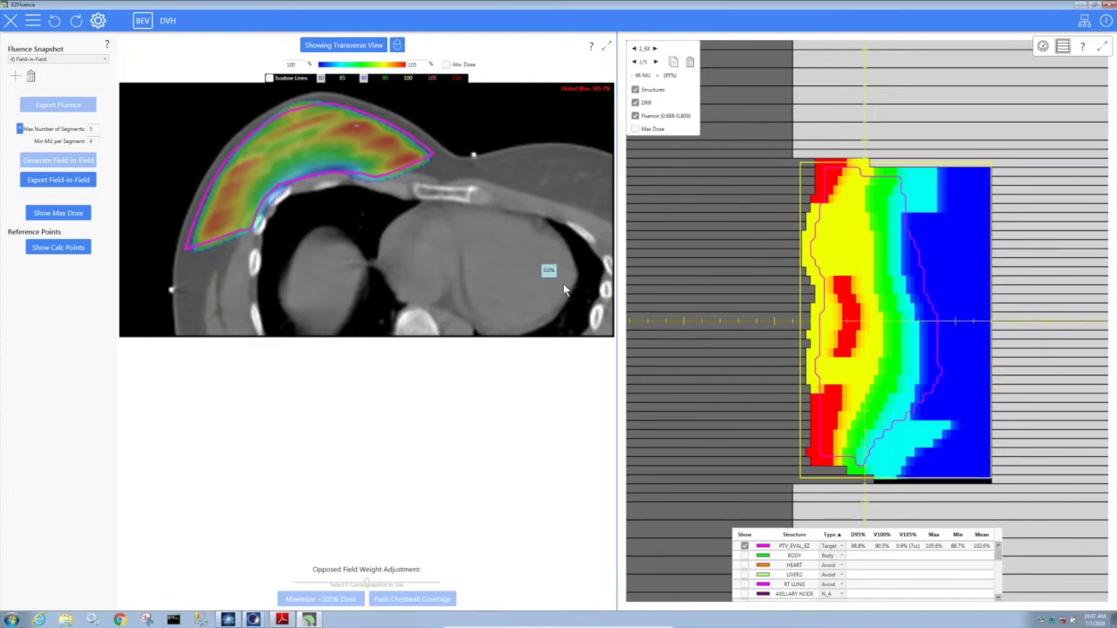
left_click(57, 181)
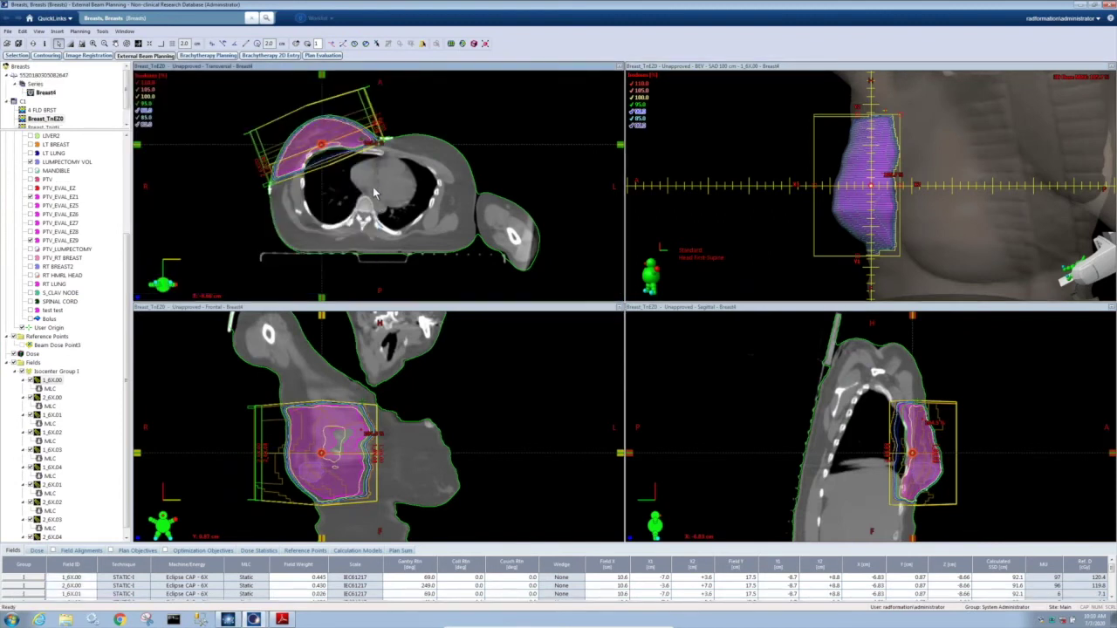
Examine the dose distribution of the exported Breast_TnEZ0 plan across the transverse slices
scroll(373, 187, "up", 2)
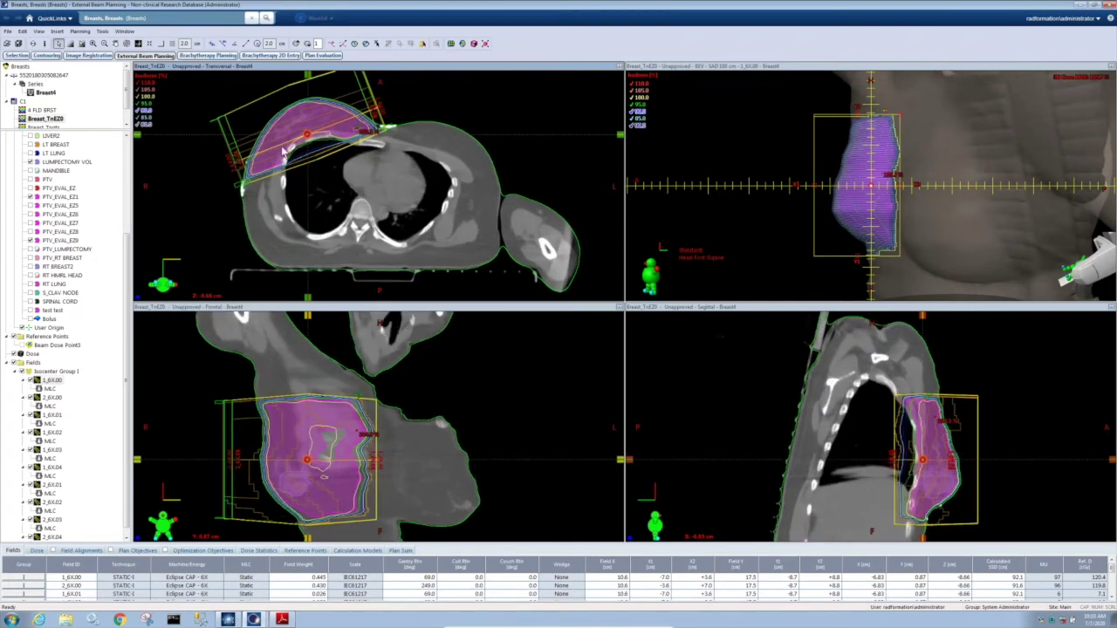
scroll(353, 167, "down", 6)
scroll(354, 172, "down", 6)
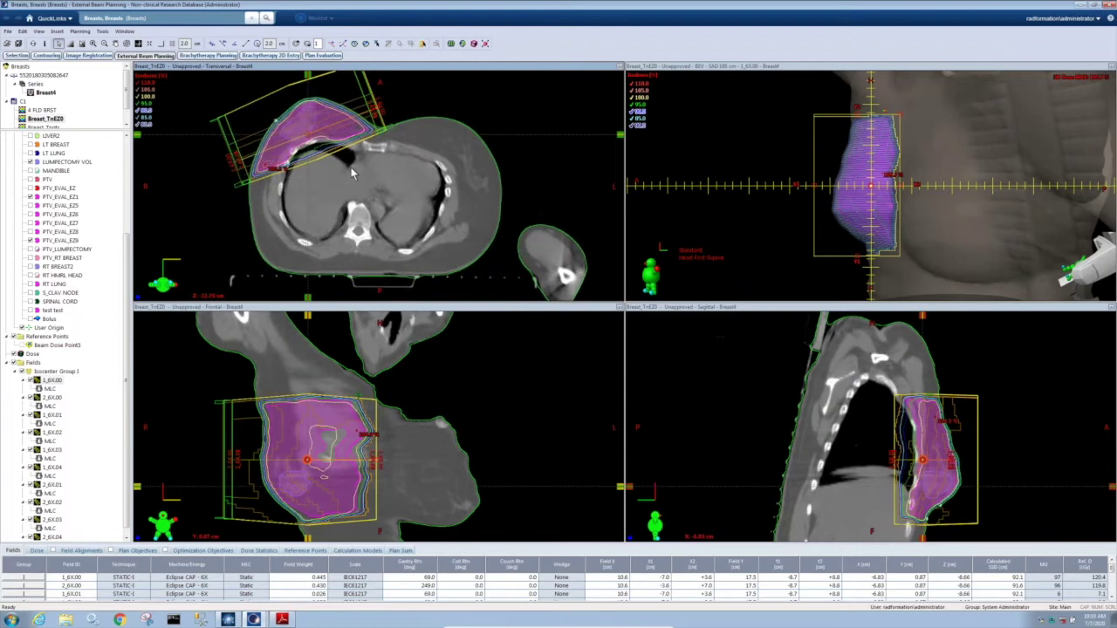
scroll(353, 173, "down", 6)
scroll(351, 172, "up", 5)
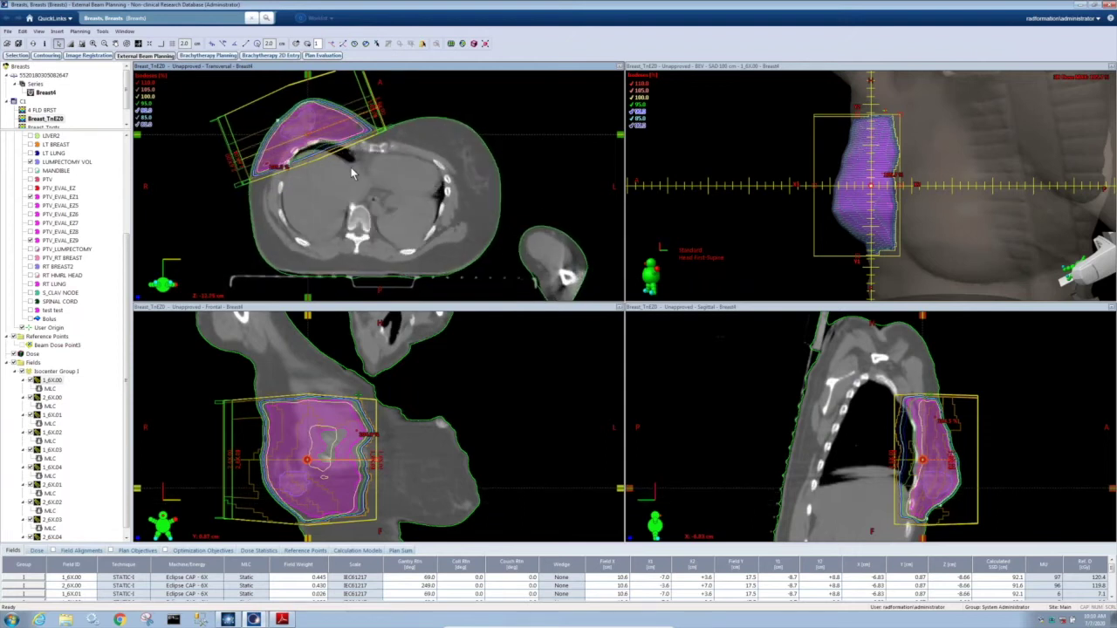
scroll(354, 172, "up", 3)
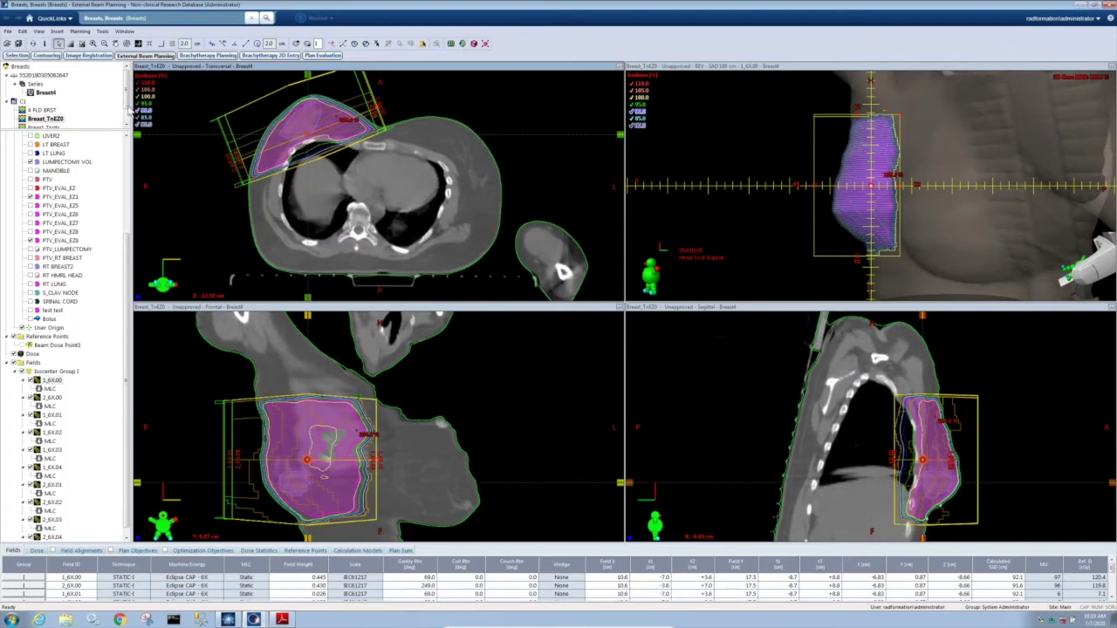
Inspect the MLC shapes of subfields 1_6X.01 through 1_6X.04 in the beam's eye view
scroll(129, 112, "down", 1)
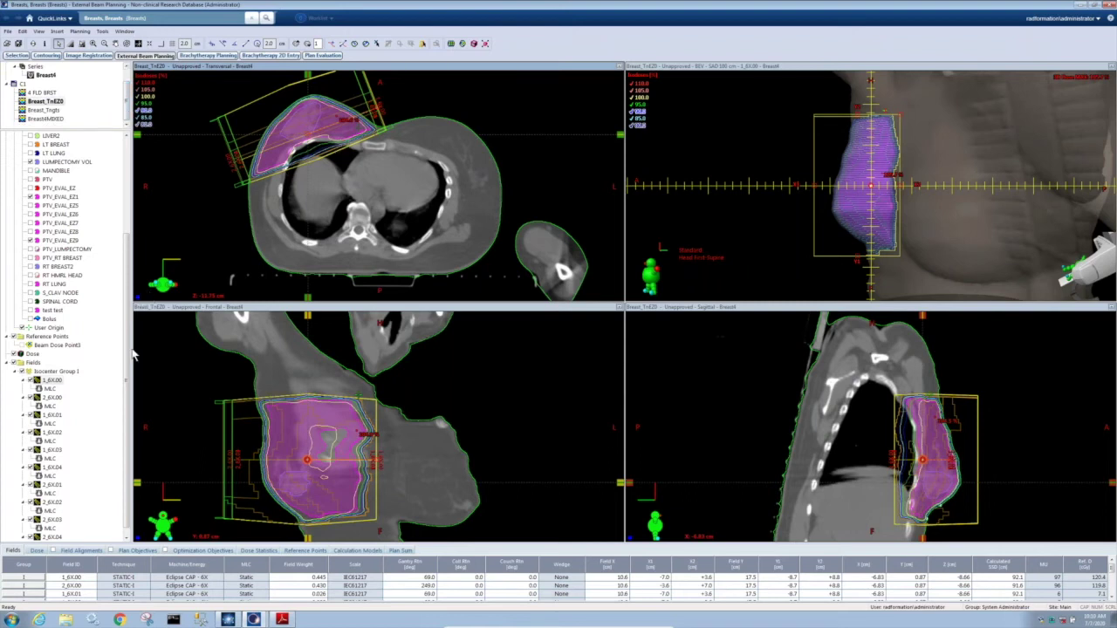
left_click(49, 424)
left_click(49, 441)
left_click(49, 459)
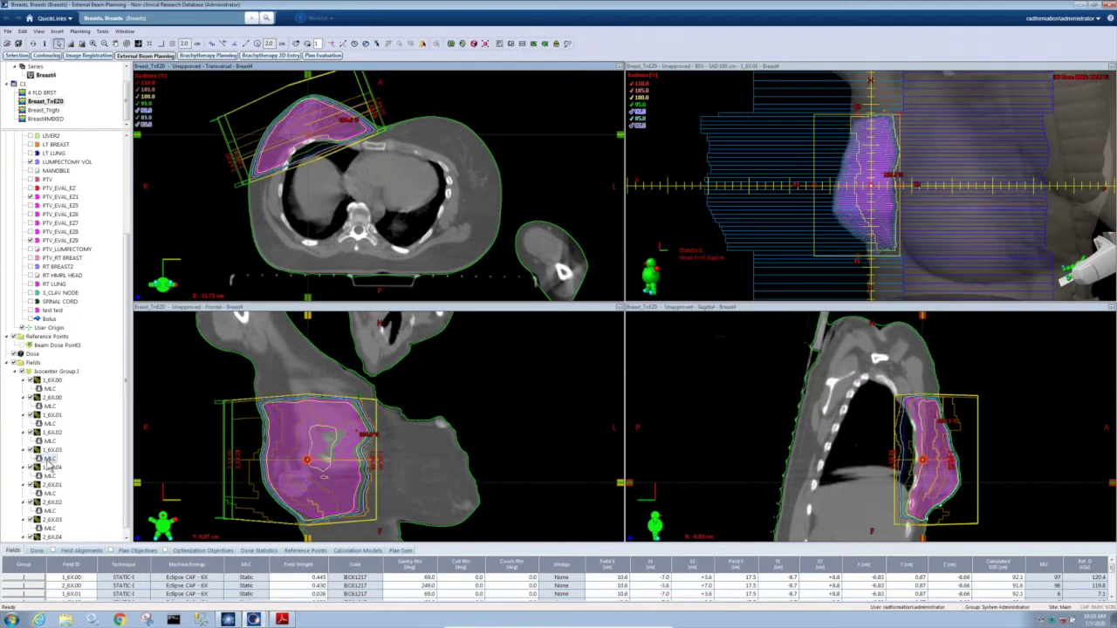
left_click(50, 477)
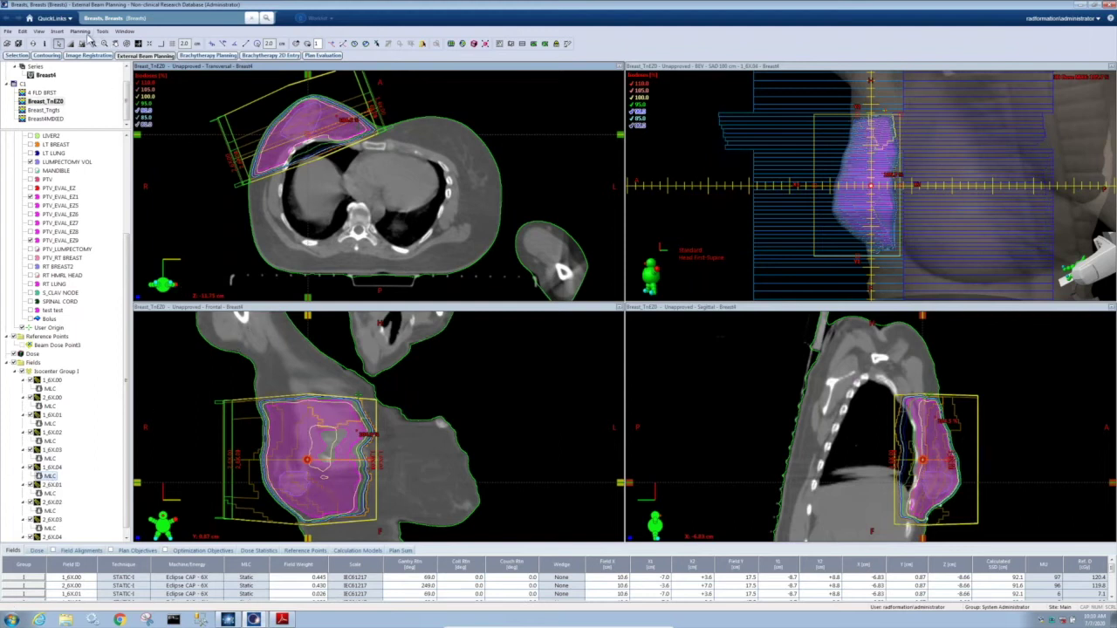
left_click(81, 33)
left_click(110, 251)
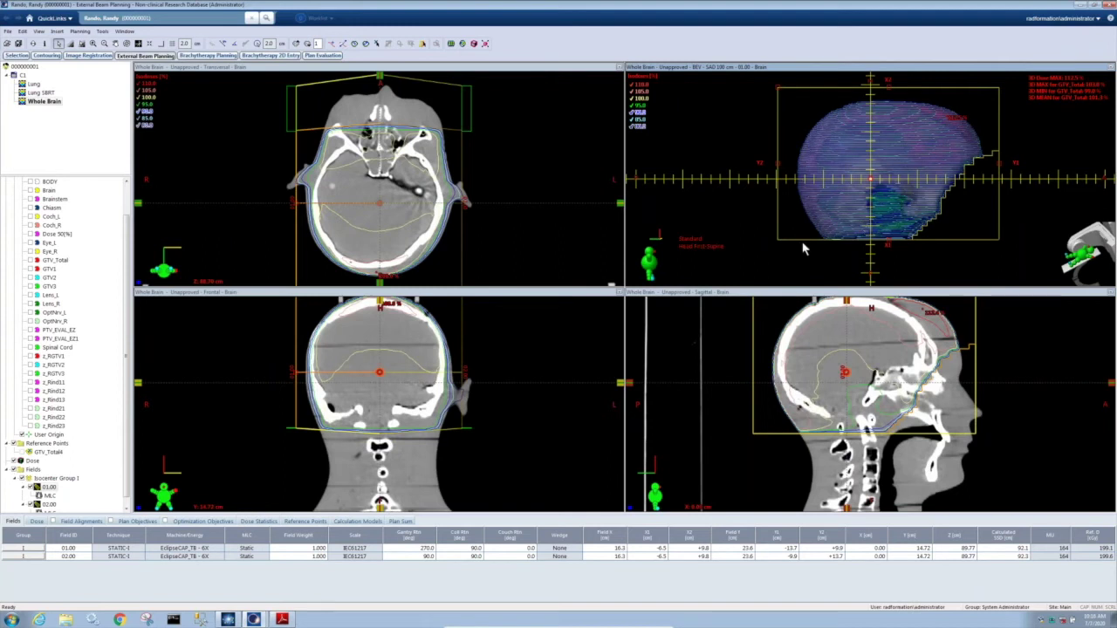
Inspect the MLC of field 01.00 and run EZFluence on the Whole Brain plan, saving the changes
left_click(49, 497)
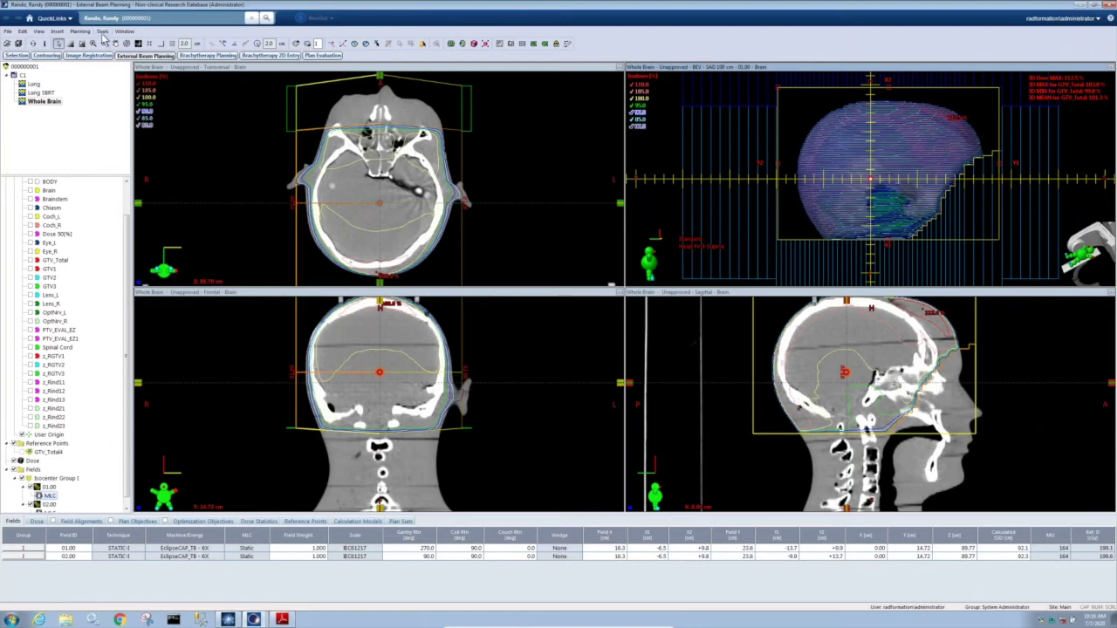
left_click(102, 31)
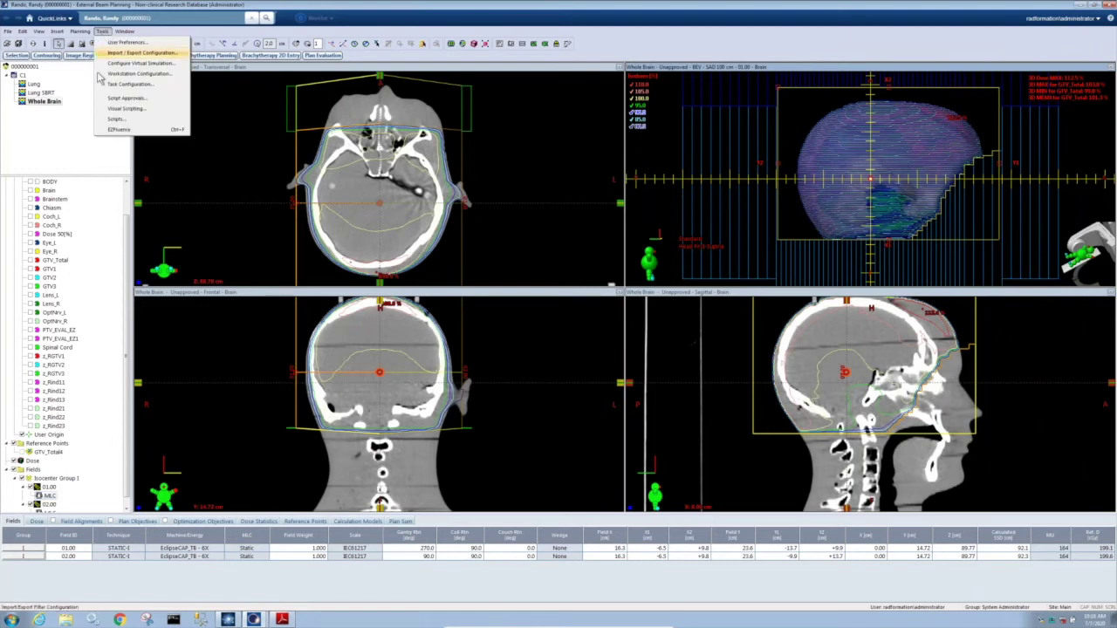
left_click(119, 129)
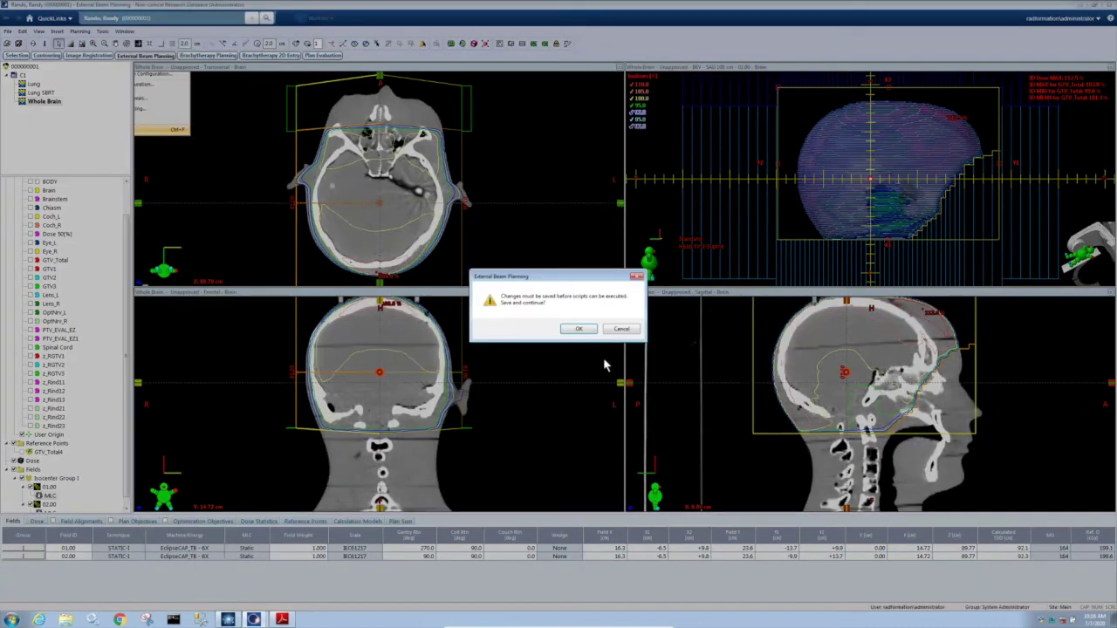
left_click(585, 328)
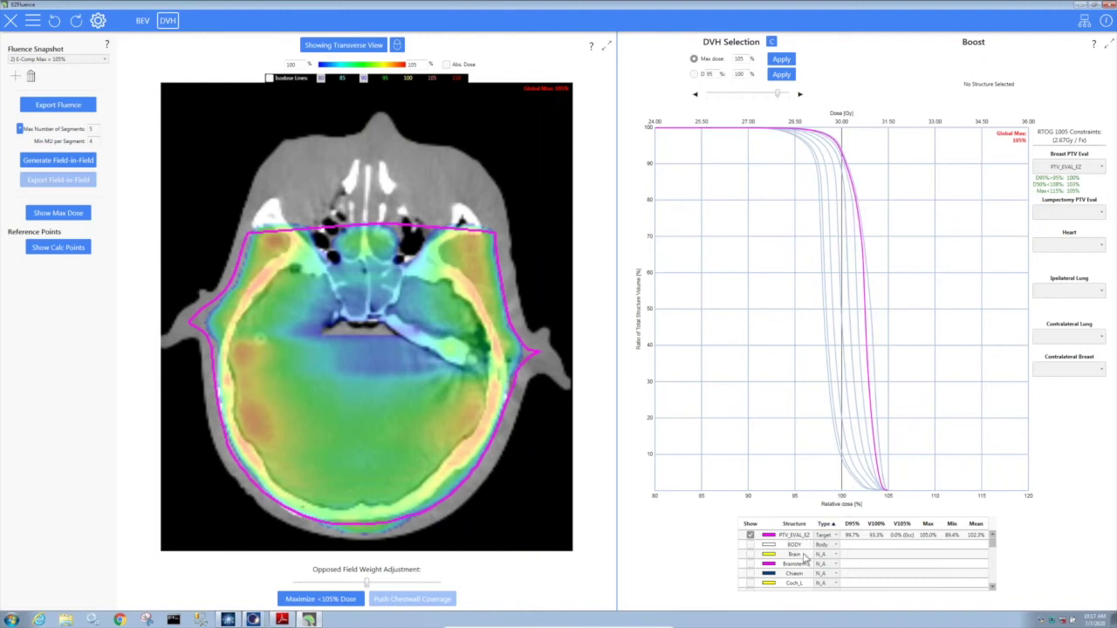
Set the Brain structure's type to Target and choose the highest-coverage DVH curve for the 105% maximum dose
left_click(835, 559)
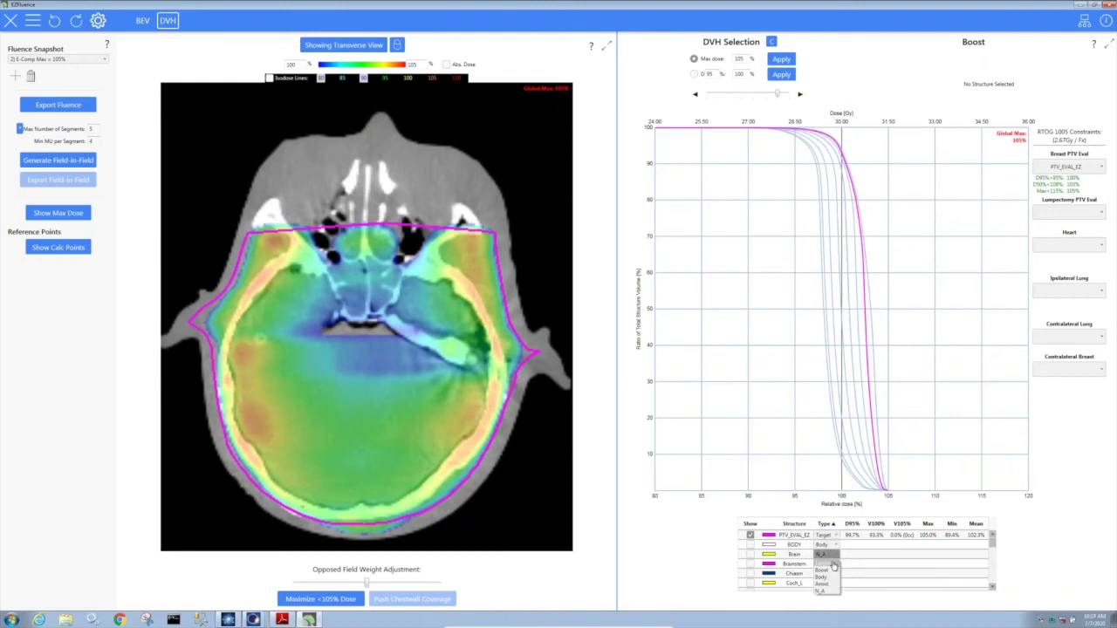
left_click(834, 566)
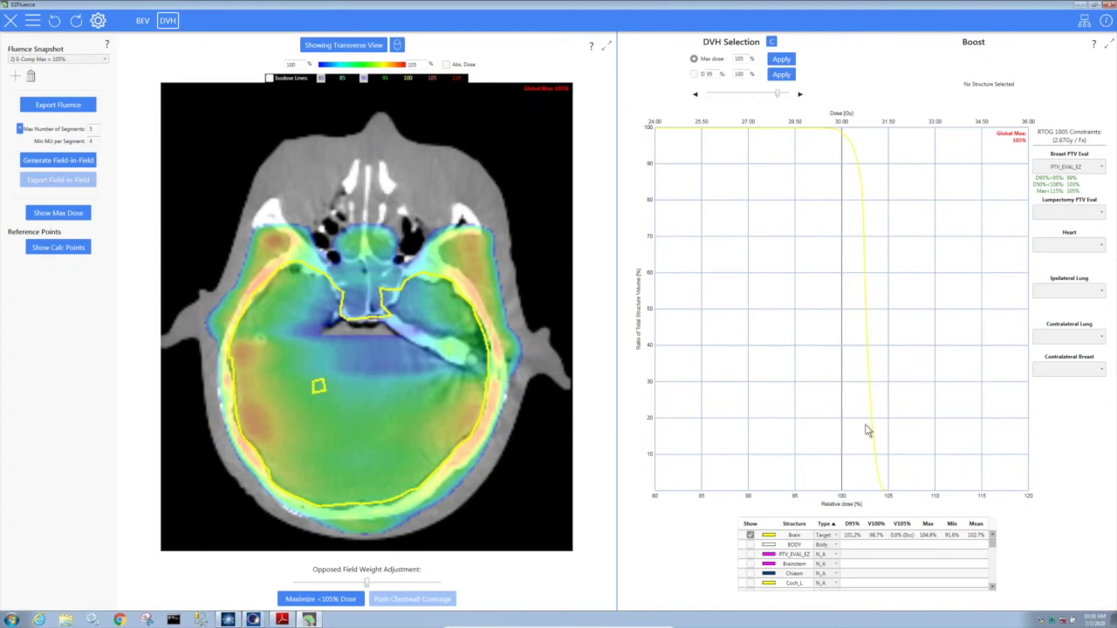
mouse_move(771, 94)
left_mouse_down()
mouse_move(719, 98)
mouse_move(790, 98)
left_mouse_up()
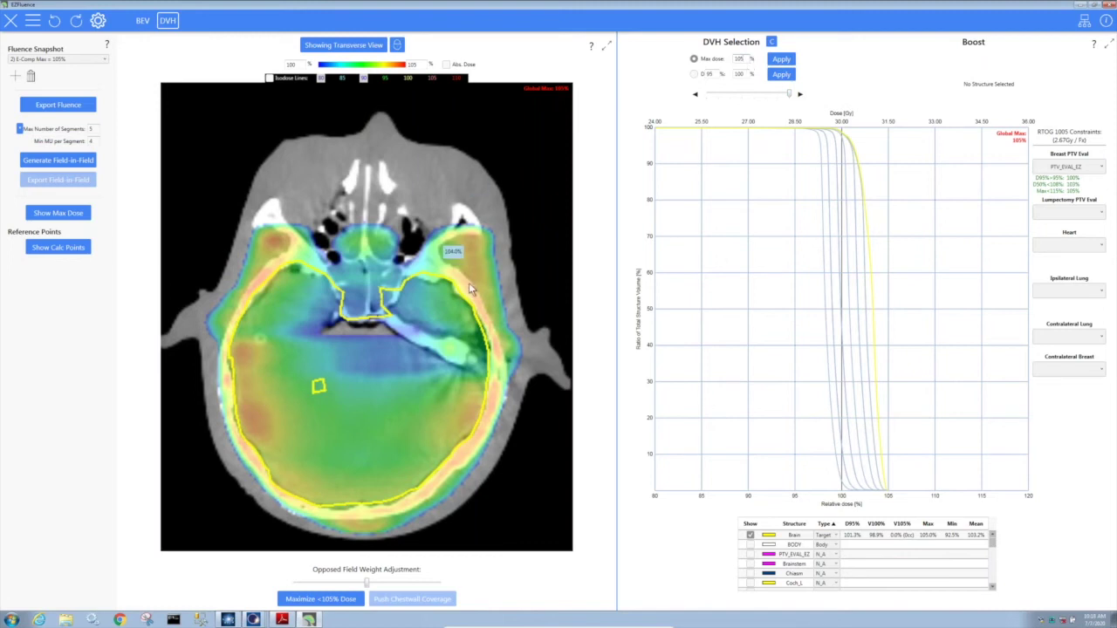
scroll(473, 284, "up", 2)
scroll(475, 285, "up", 8)
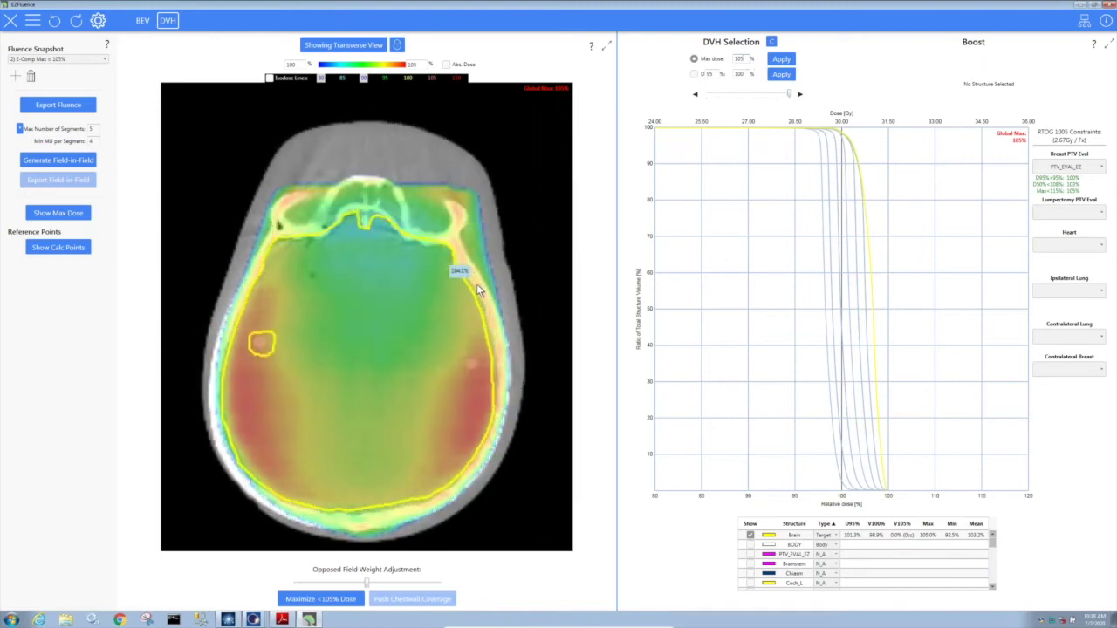
scroll(477, 283, "up", 8)
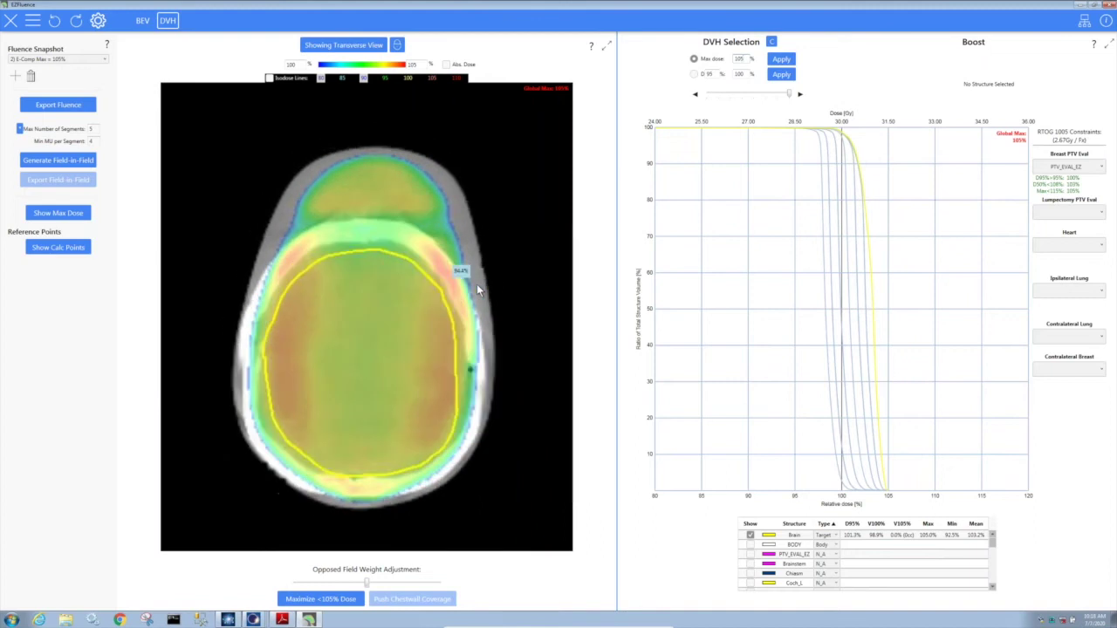
Generate a field-in-field plan for the whole brain with up to 5 segments and locked jaws, inspect its beam's eye view, and close EZFluence
scroll(476, 283, "up", 1)
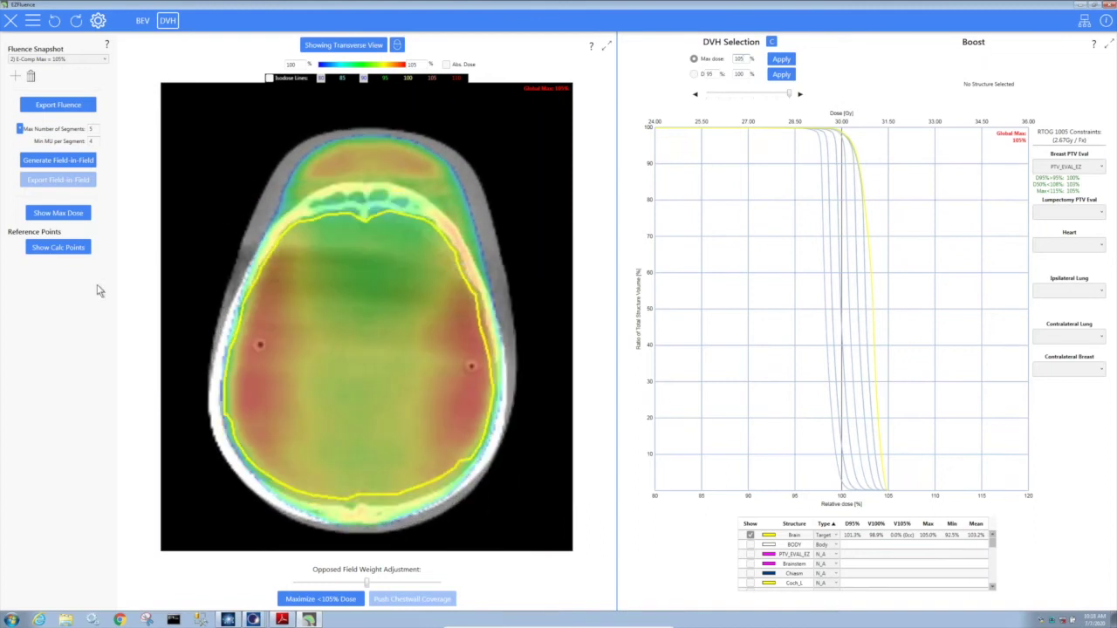
left_click(46, 163)
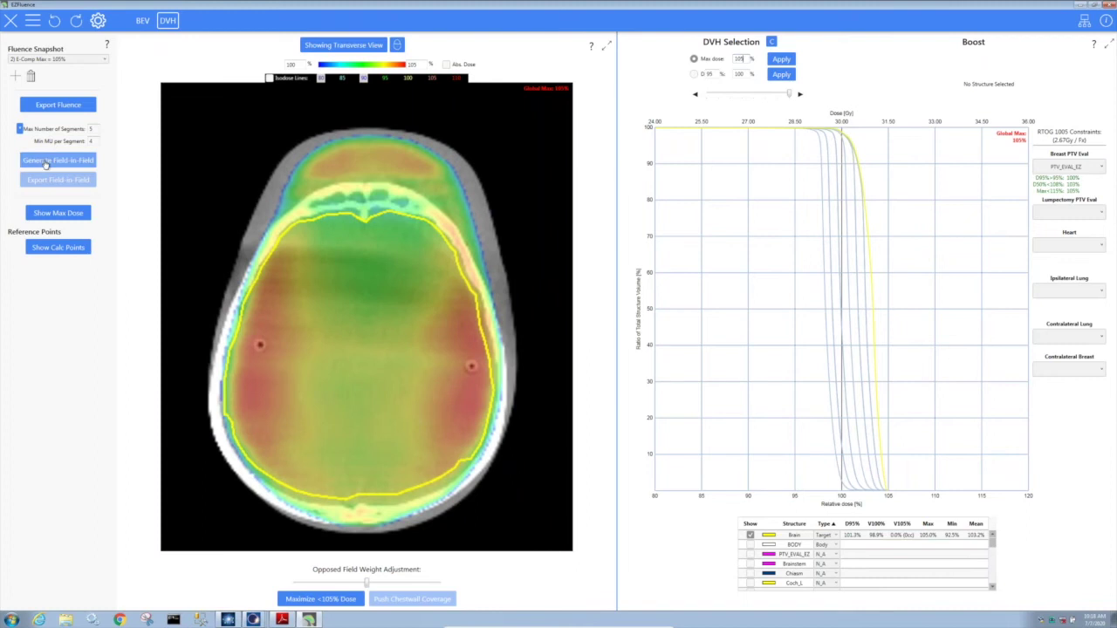
left_click(143, 22)
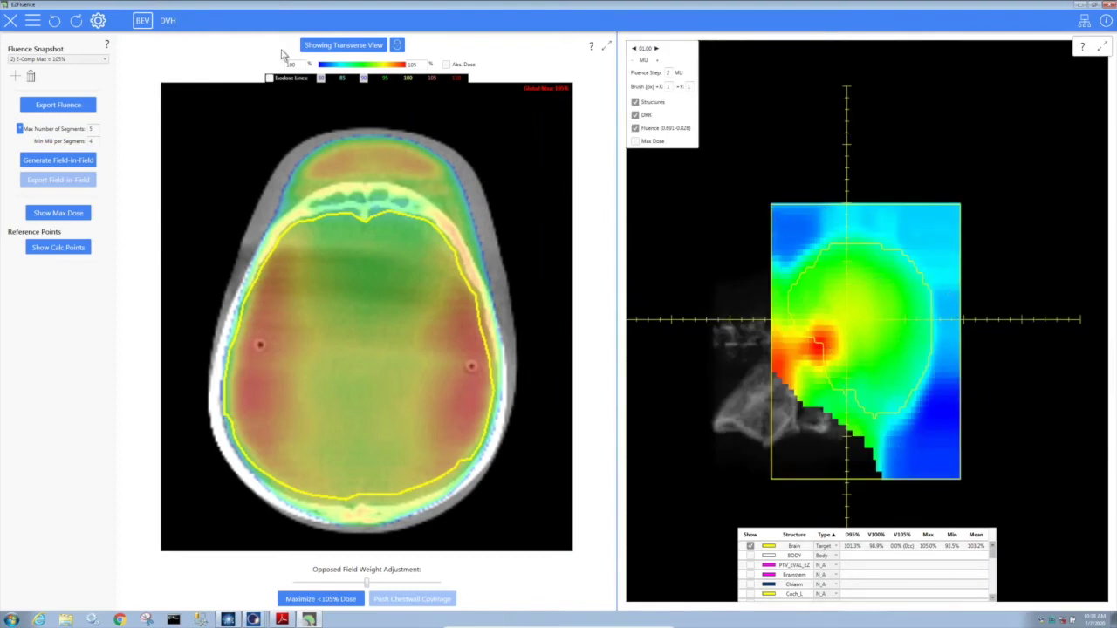
left_click(172, 24)
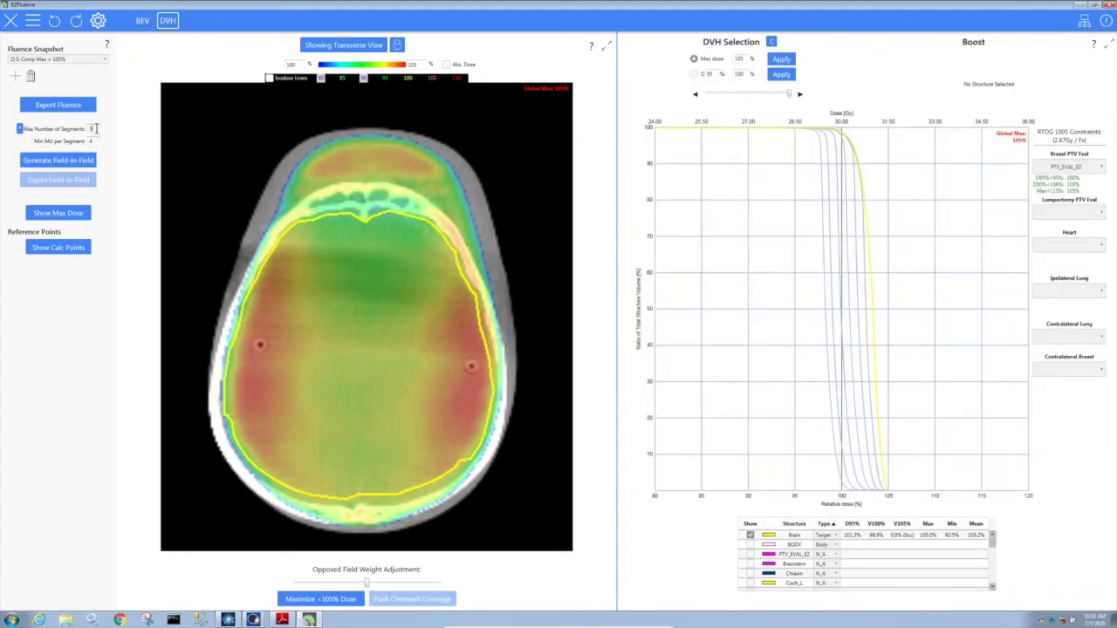
left_click(67, 160)
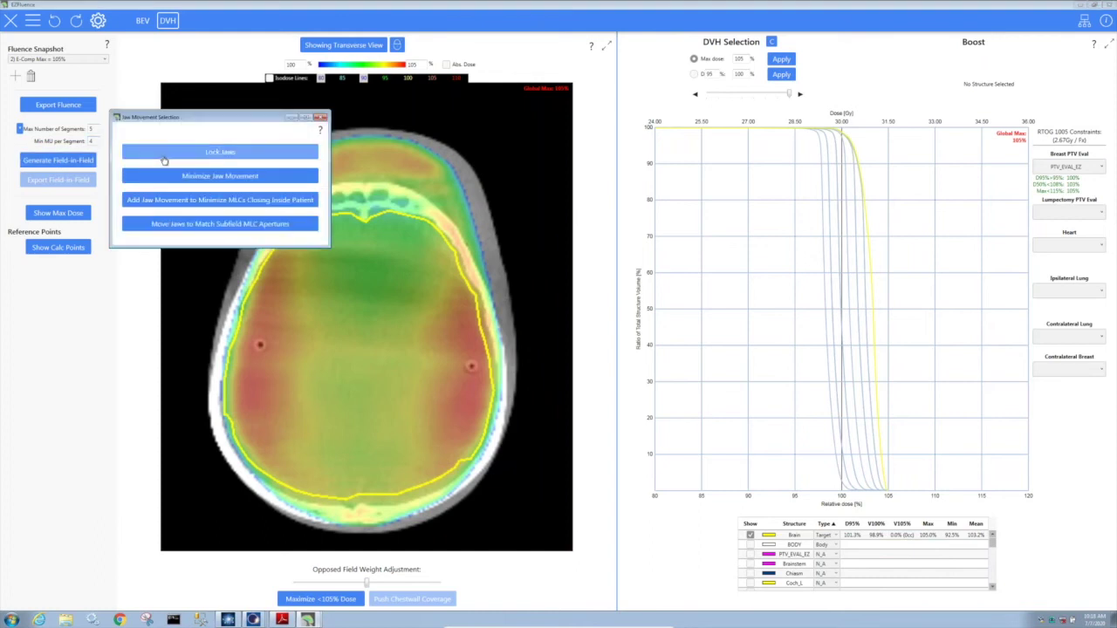
left_click(176, 154)
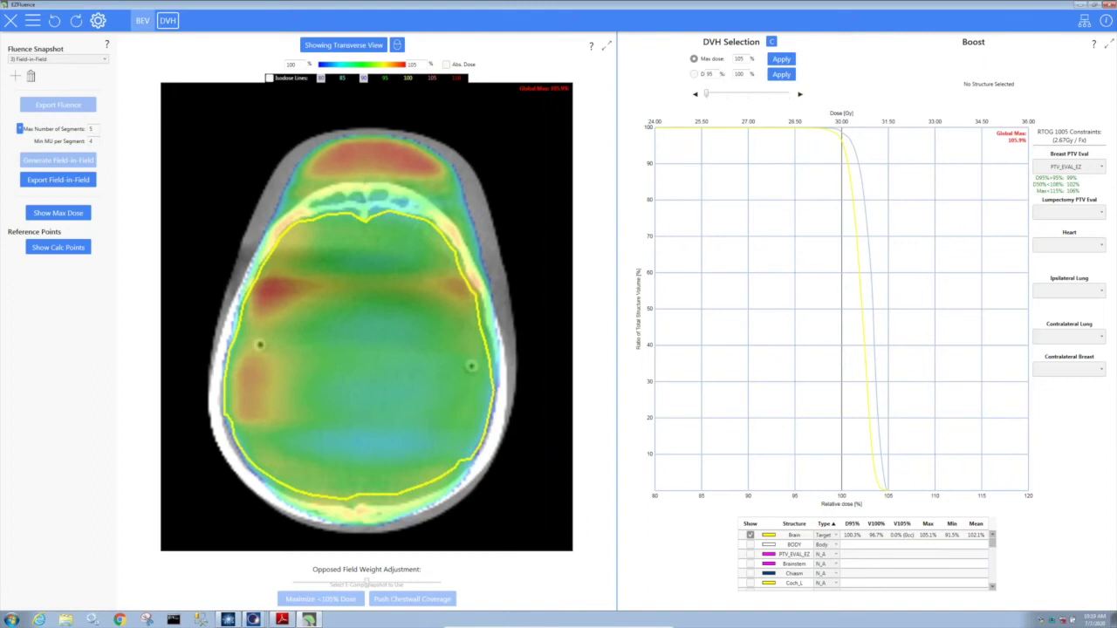
left_click(142, 21)
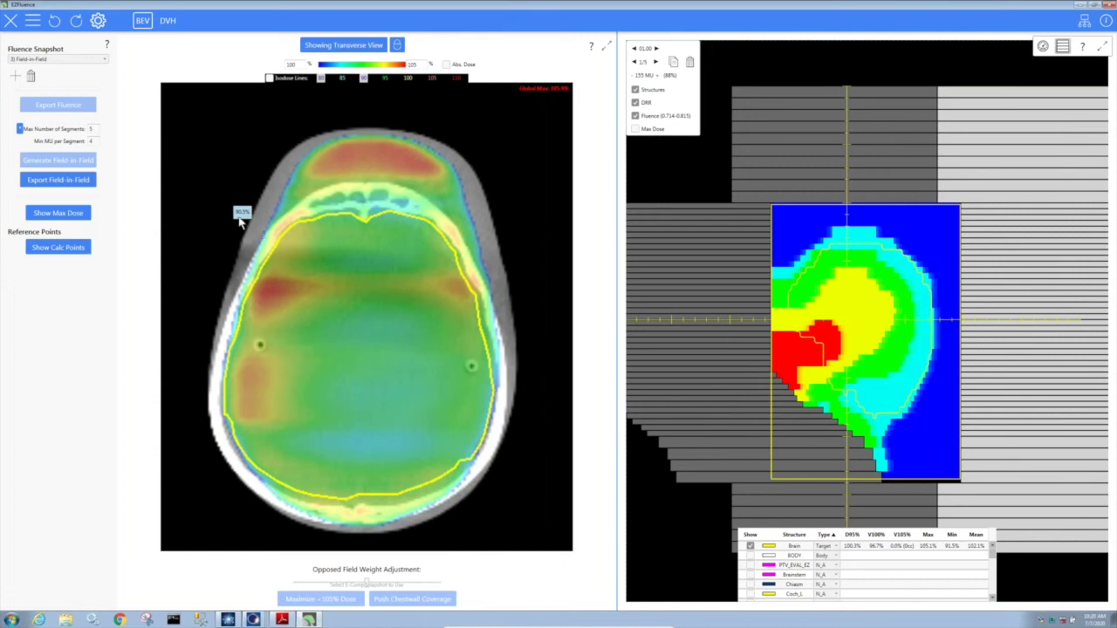
left_click(10, 22)
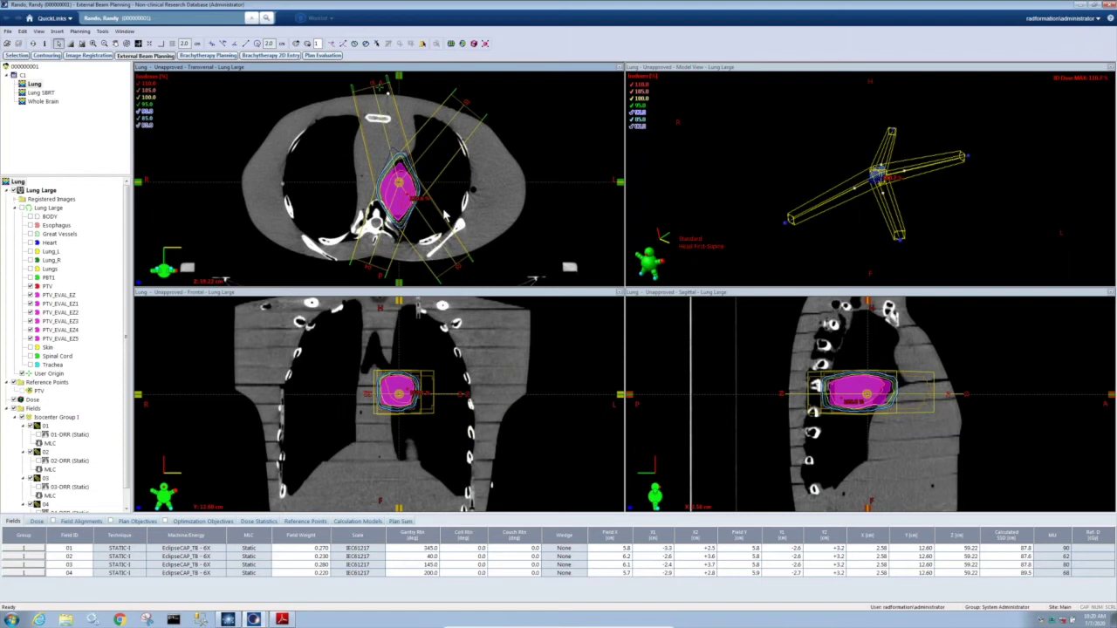
Run EZFluence on the Lung plan with fields 01, 03 and 04 modulated and field 02 left unmodulated
left_click(102, 31)
left_click(112, 131)
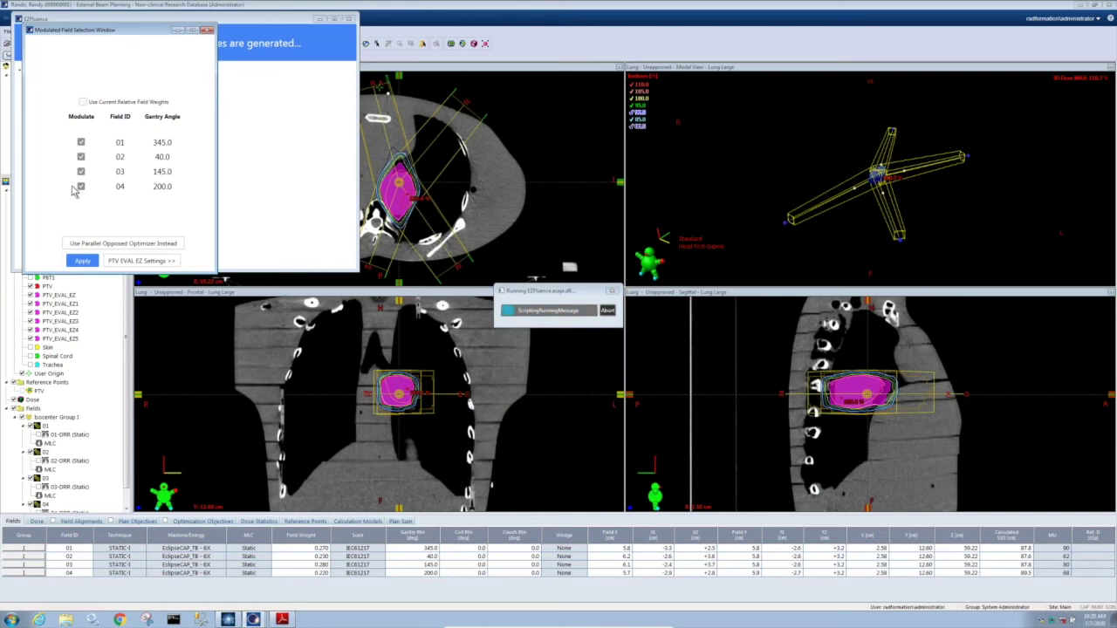
left_click(81, 157)
left_click(82, 260)
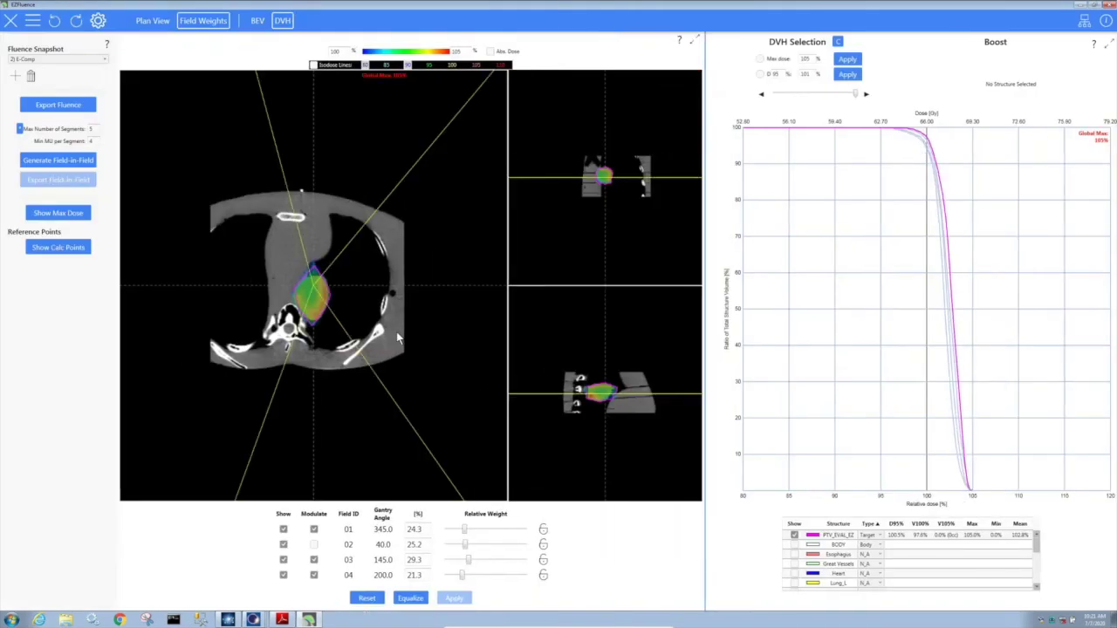
Show the Spinal Cord's DVH curve and switch the dose display to absolute dose
scroll(397, 338, "up", 2)
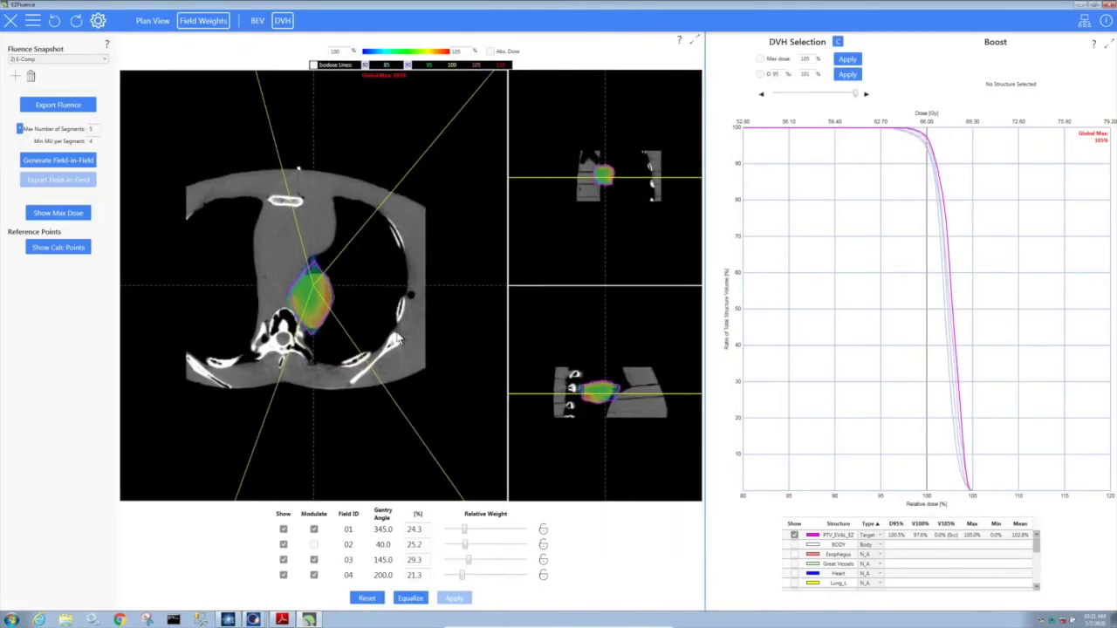
scroll(397, 338, "up", 2)
scroll(388, 331, "up", 3)
scroll(388, 332, "up", 4)
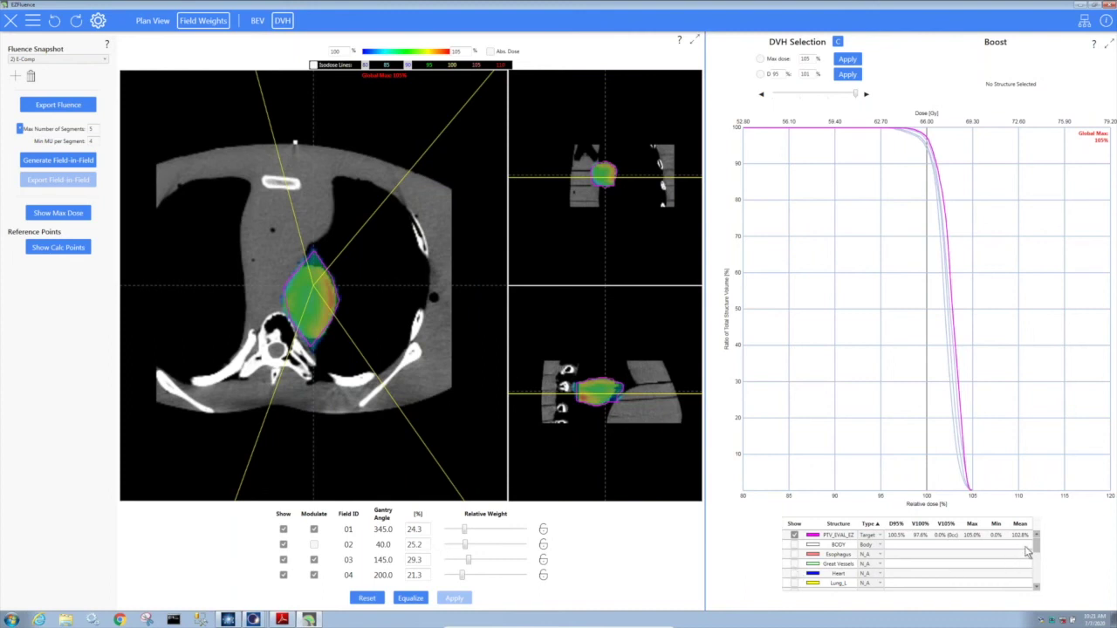
left_click_drag(1037, 546, 1040, 579)
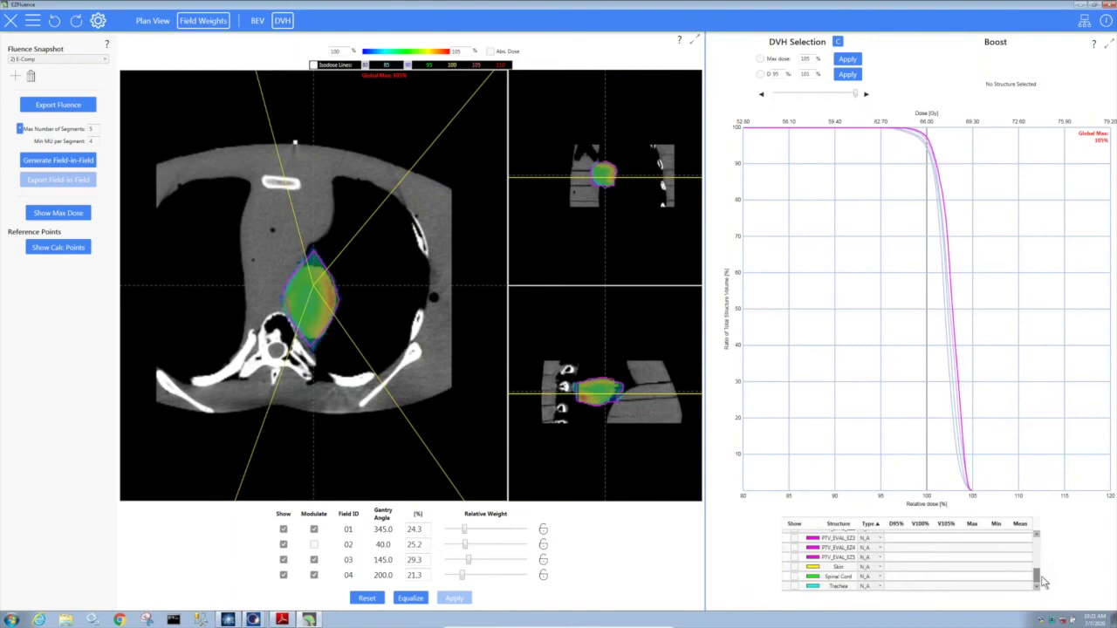
left_click(794, 577)
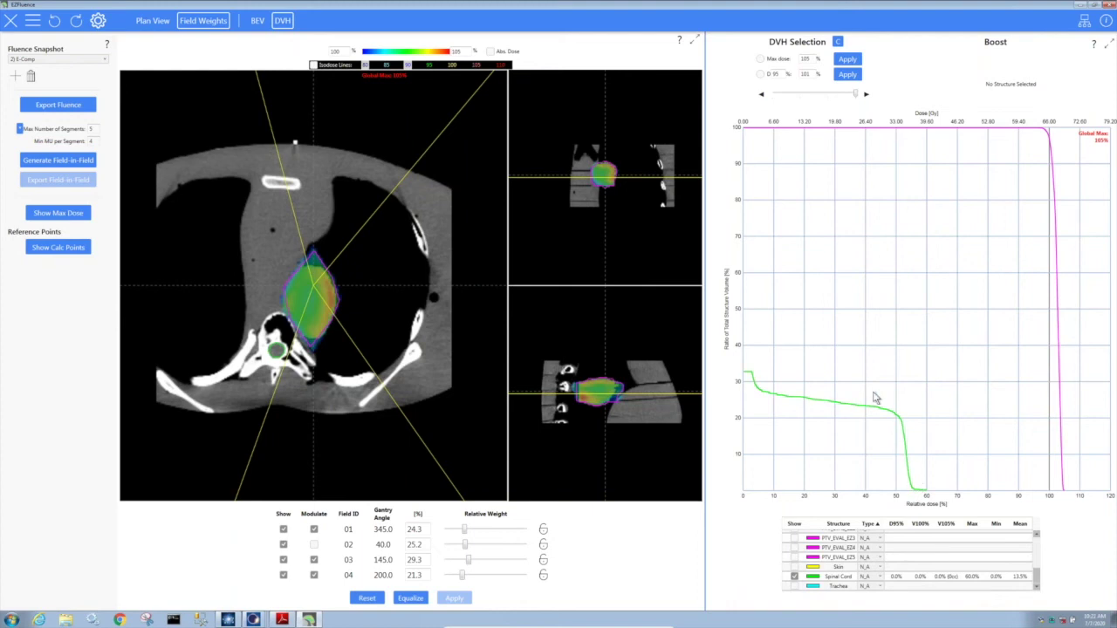
left_click(490, 51)
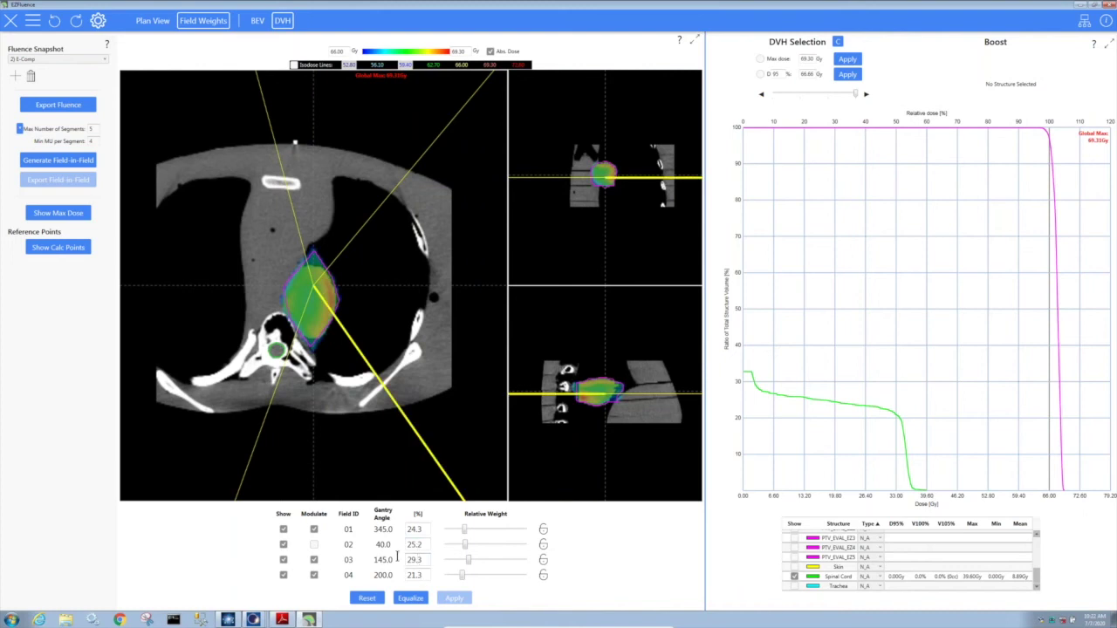
Lower field 04's relative weight to about 5.4% and apply the new field weights
left_click(307, 314)
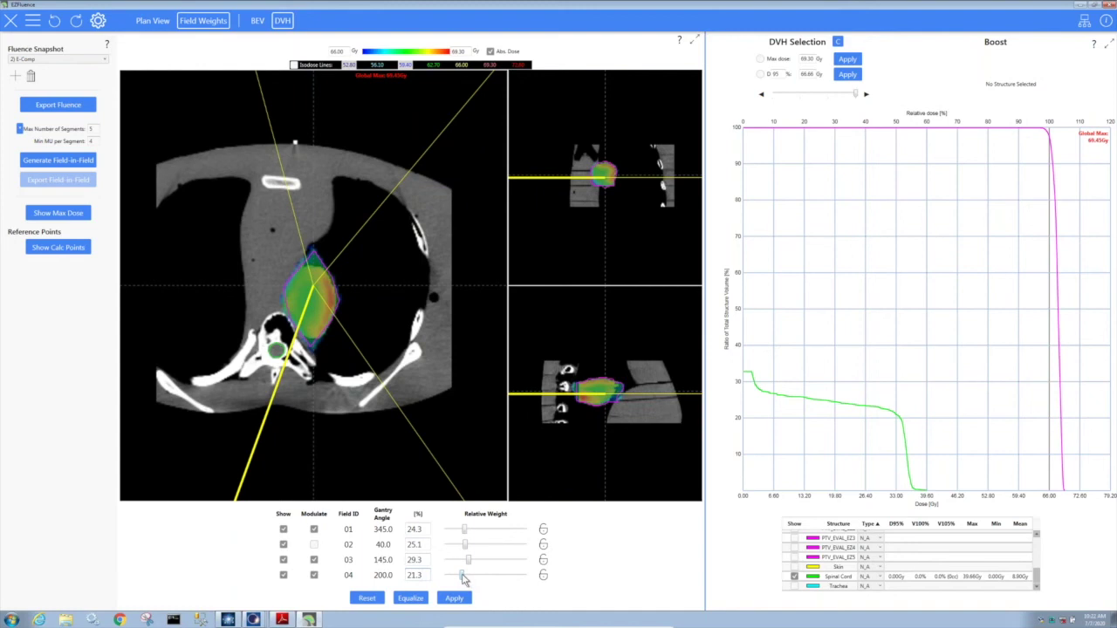
left_click_drag(463, 580, 451, 581)
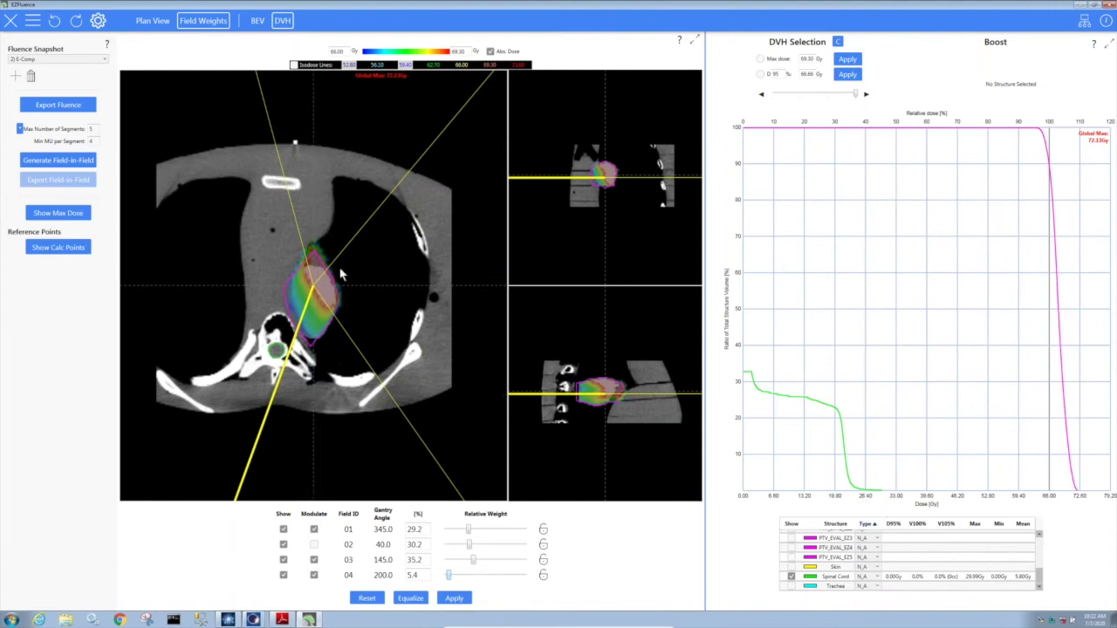
scroll(349, 331, "down", 3)
scroll(362, 342, "up", 3)
left_click(454, 599)
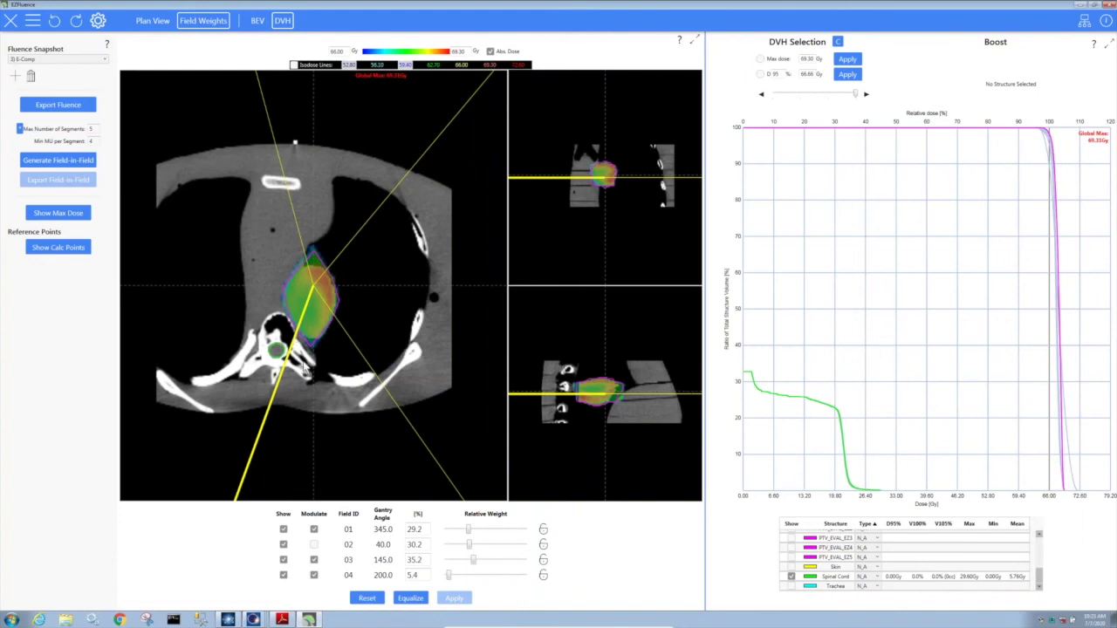
Examine the reweighted dose across the slices and the fluence maps of fields 01 to 04, and close EZFluence
scroll(337, 366, "up", 5)
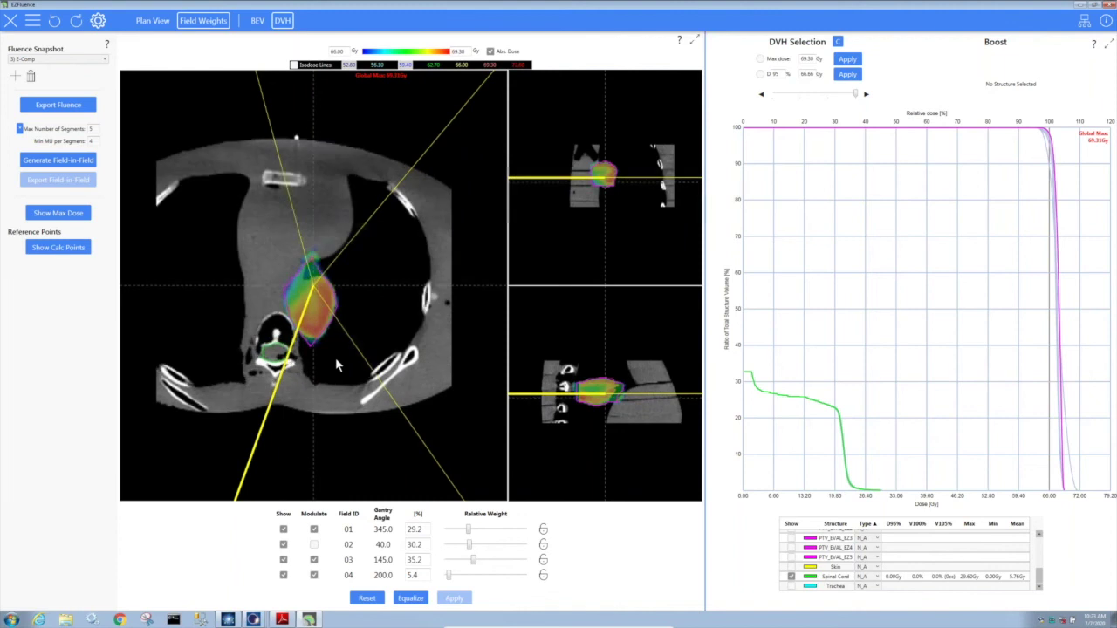
scroll(339, 359, "up", 8)
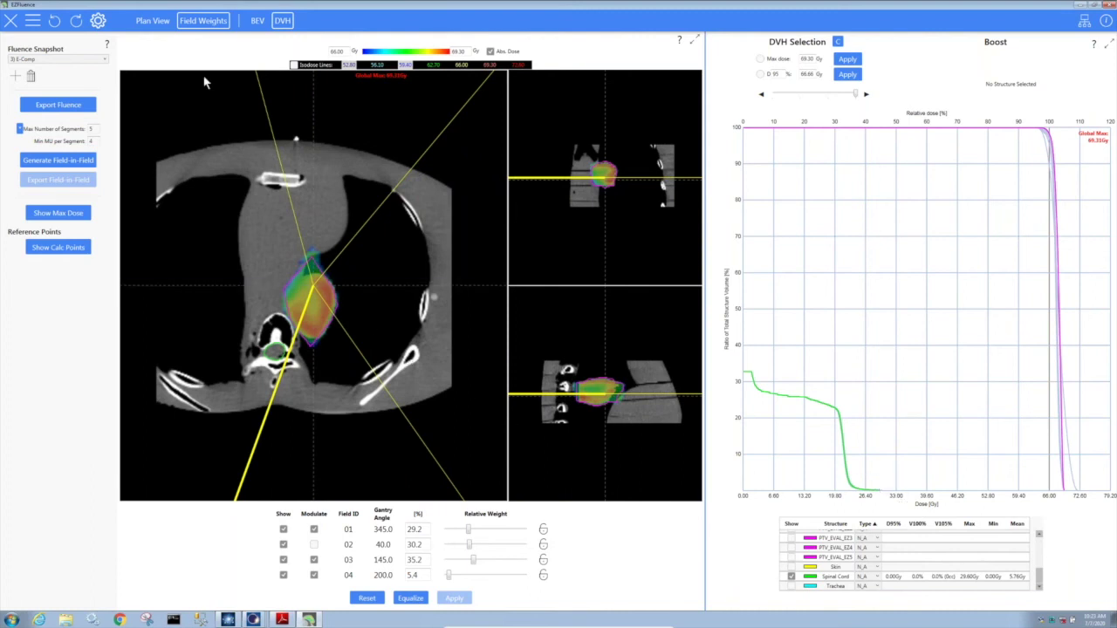
left_click(258, 20)
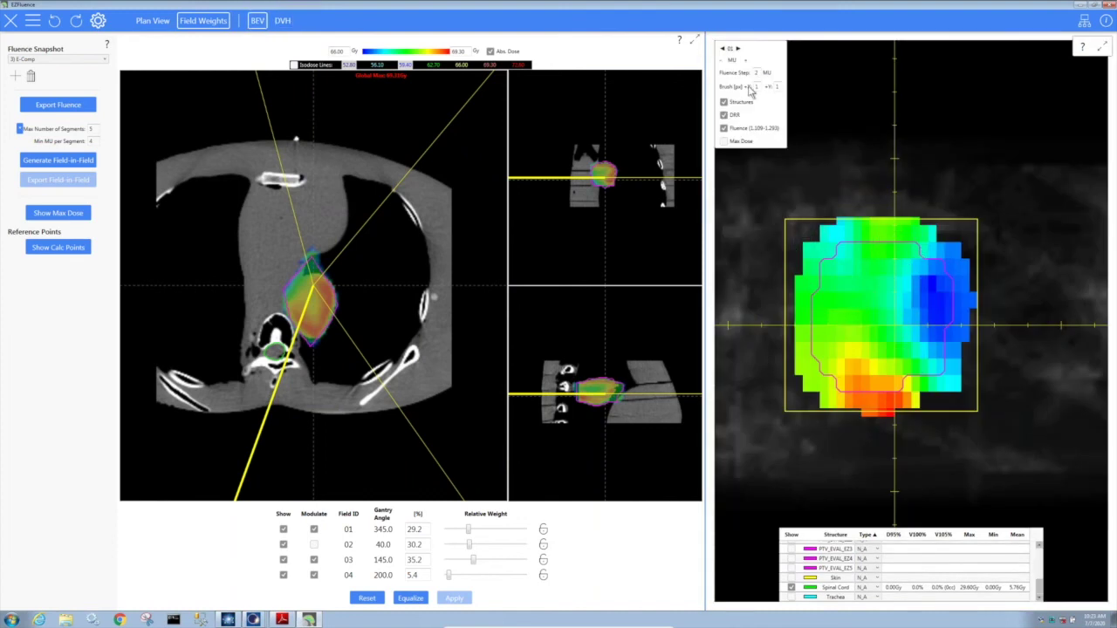
left_click(738, 49)
left_click(738, 48)
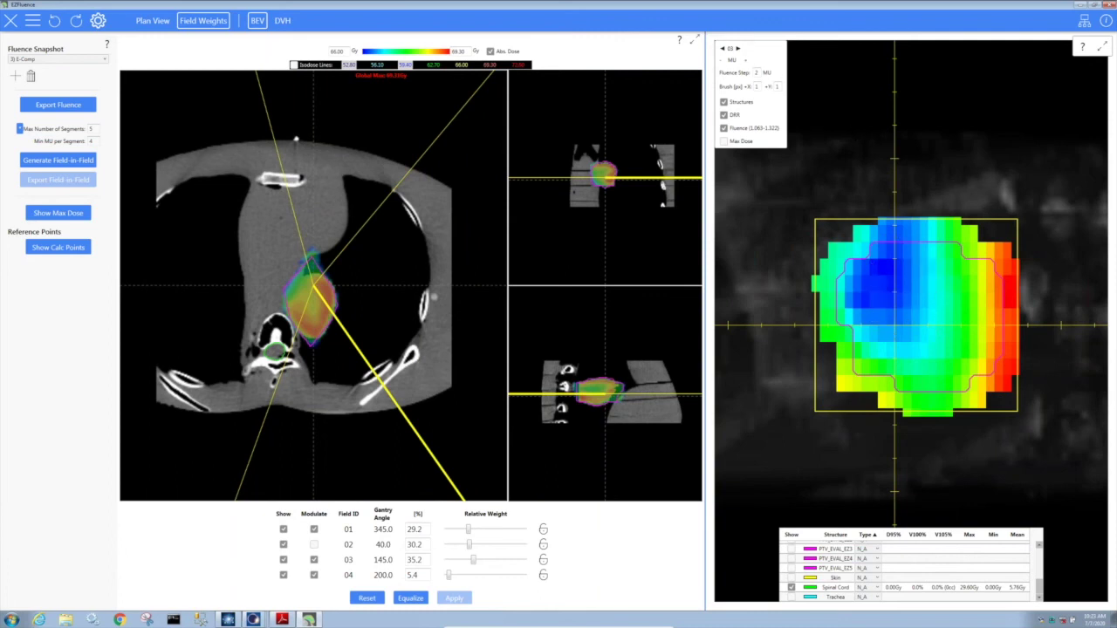
left_click(738, 48)
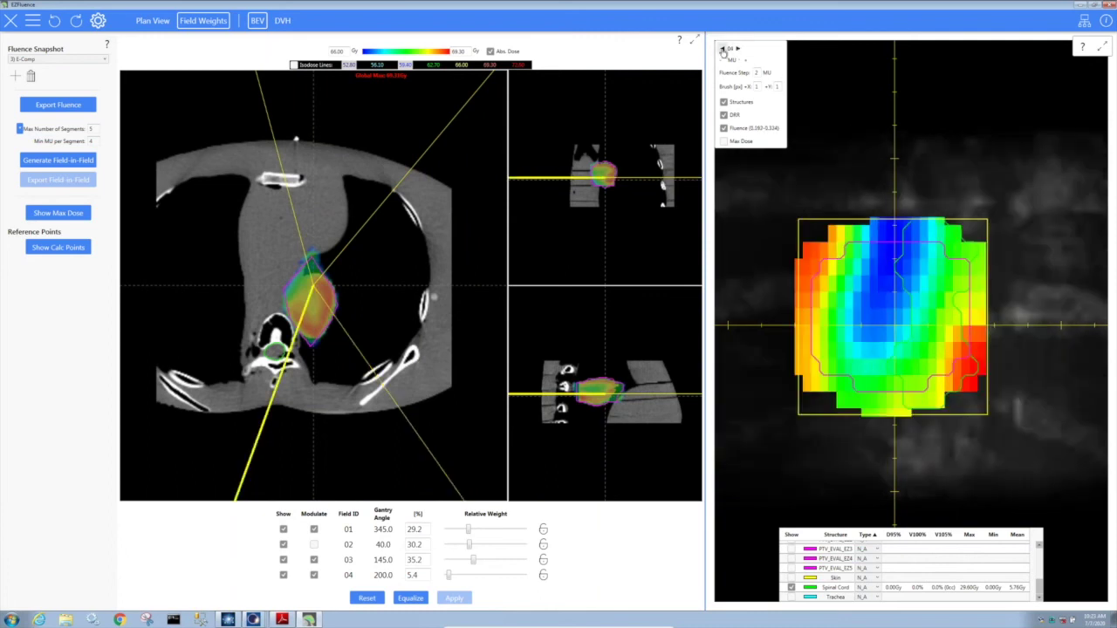
left_click(721, 50)
left_click(722, 49)
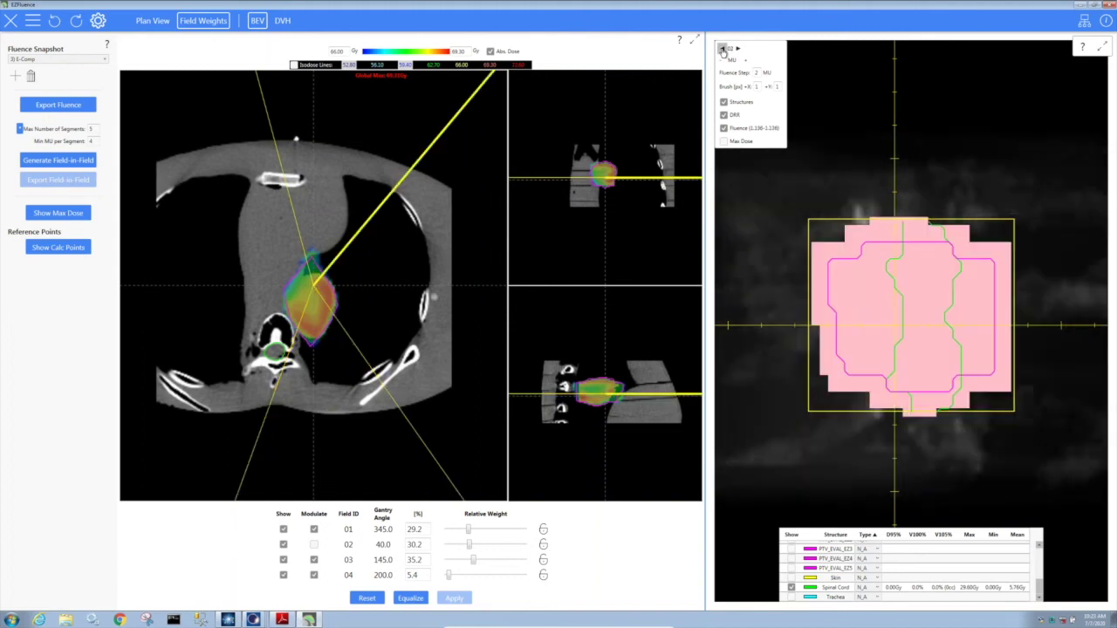
left_click(722, 50)
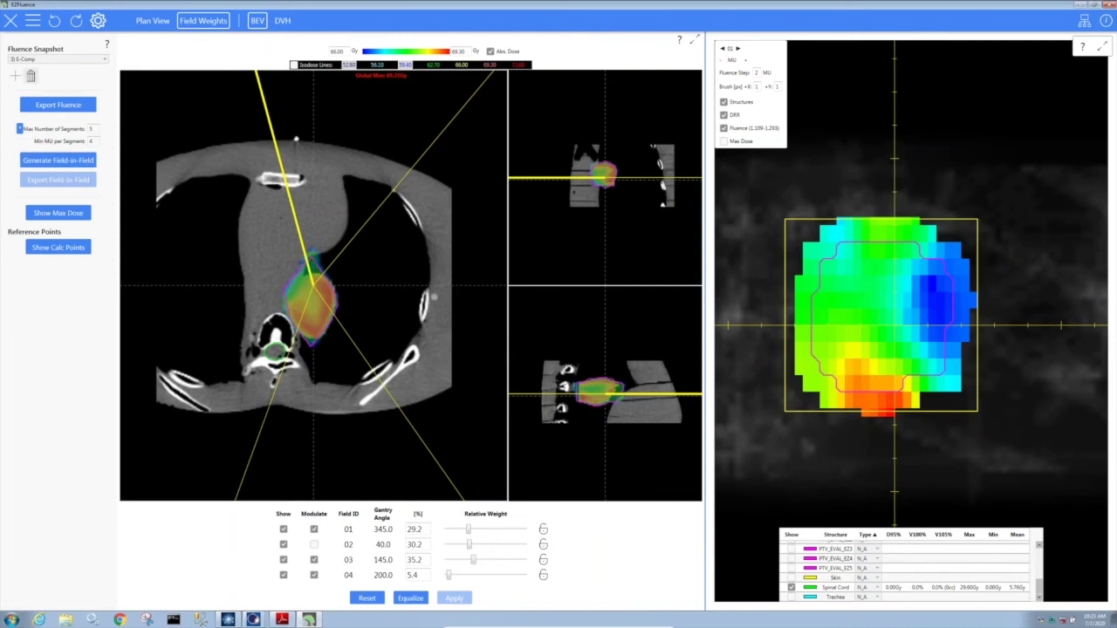
left_click(9, 25)
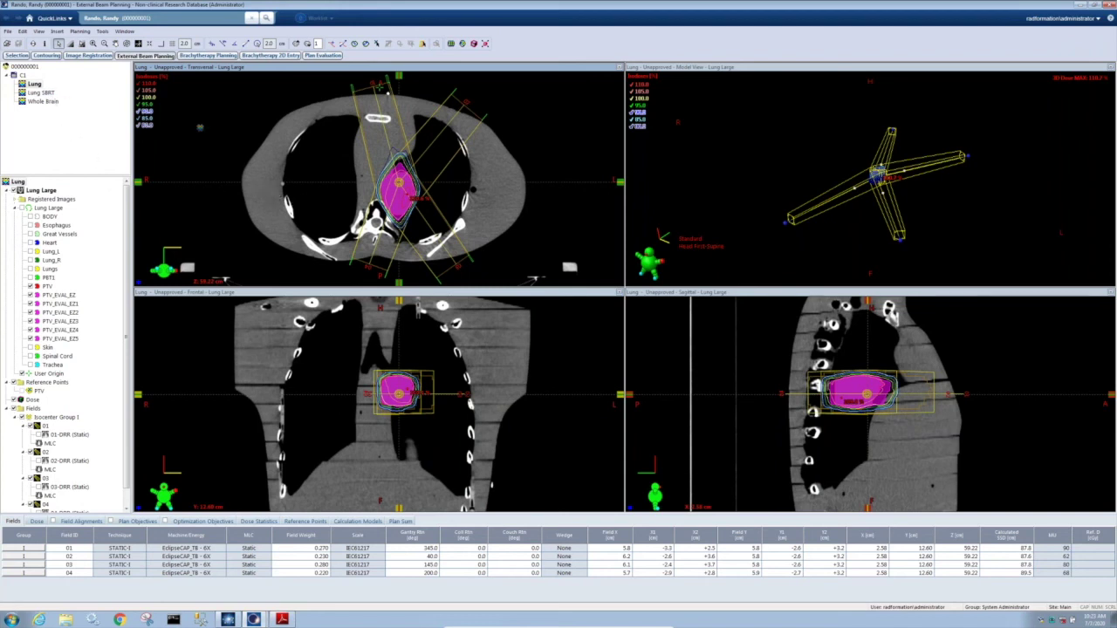
Select the Lung SBRT plan and run EZFluence on it
key("Down")
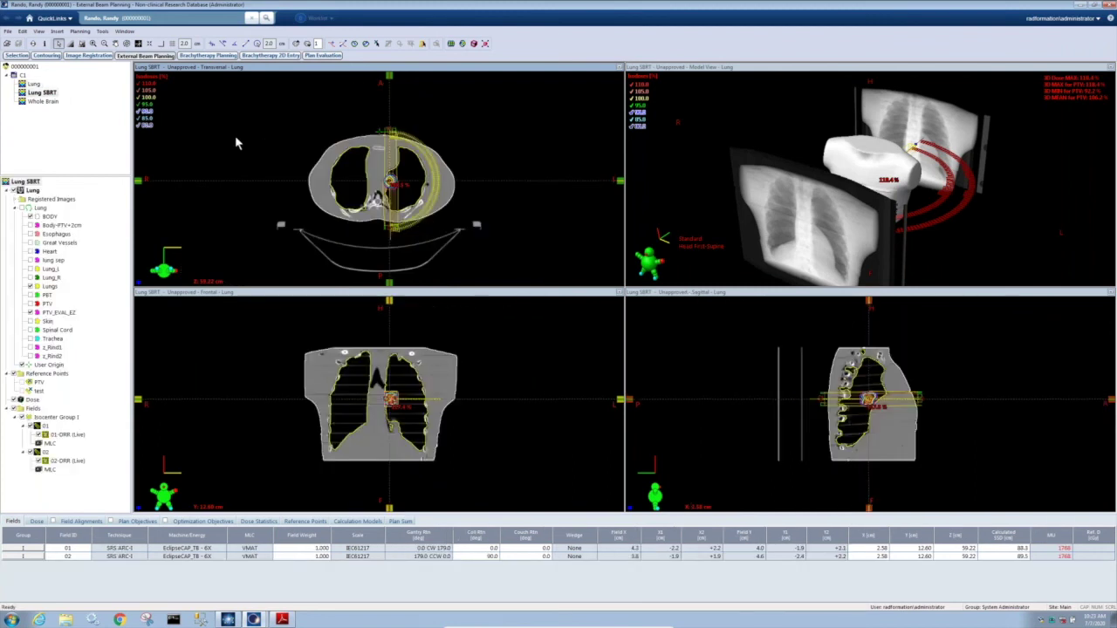
scroll(235, 144, "up", 3)
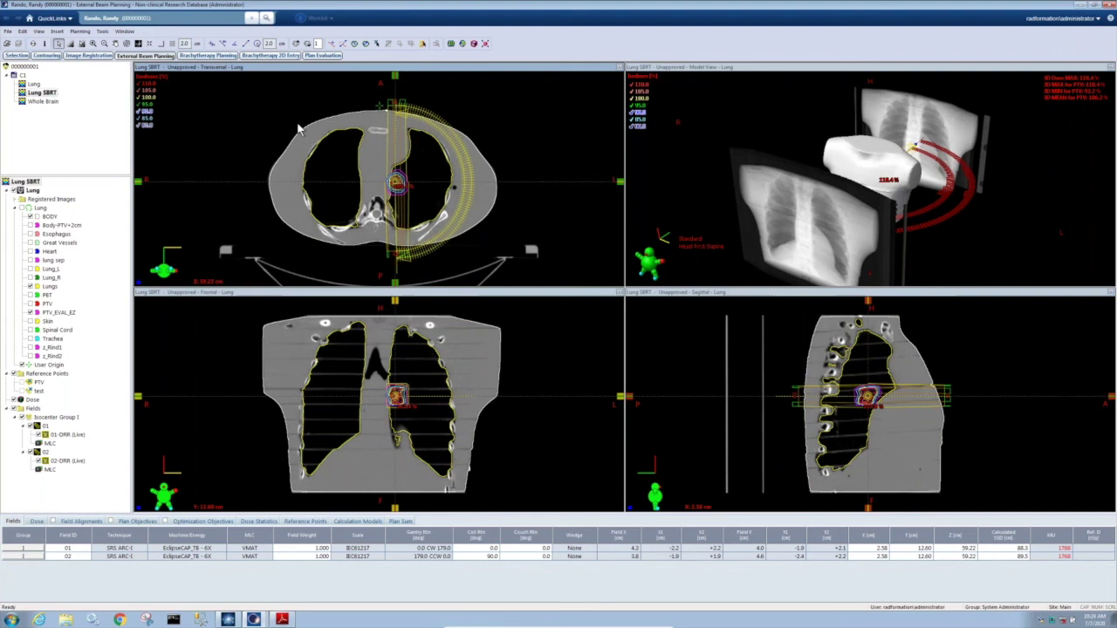
left_click(103, 32)
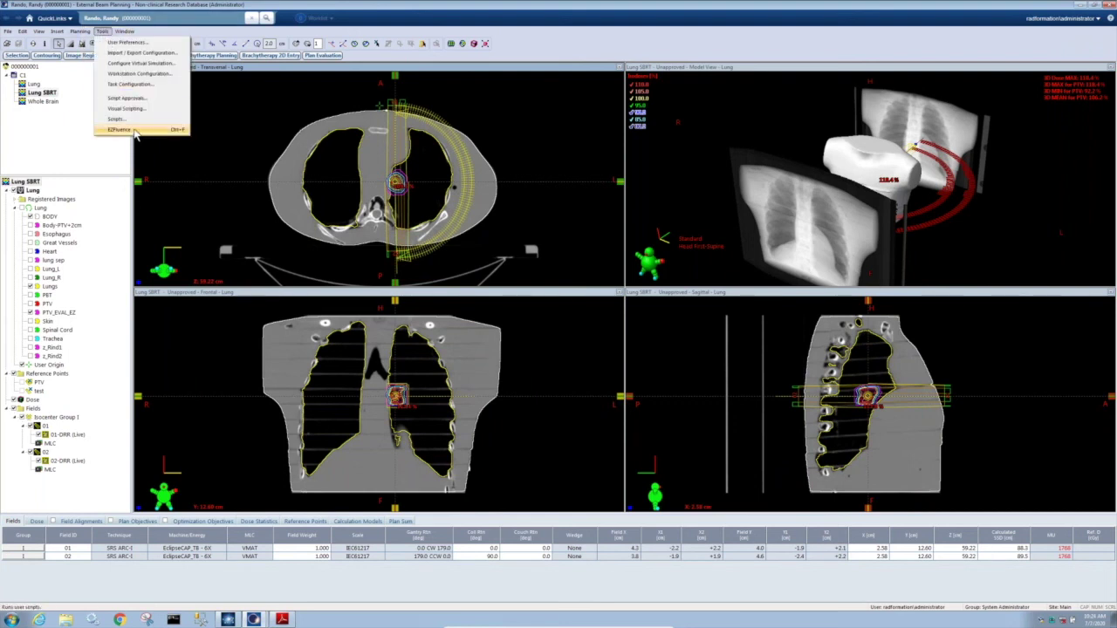
left_click(133, 130)
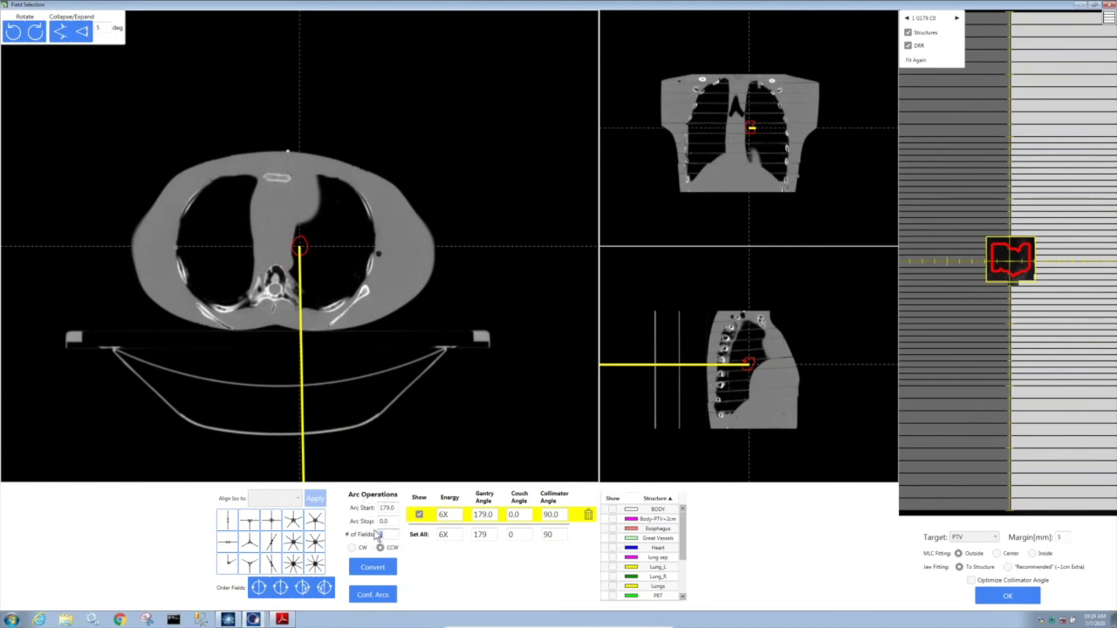
Convert the counterclockwise arc from 179.0 to 0.0 degrees into 5 static fields and set the PTV margin to 10 mm
left_click(379, 567)
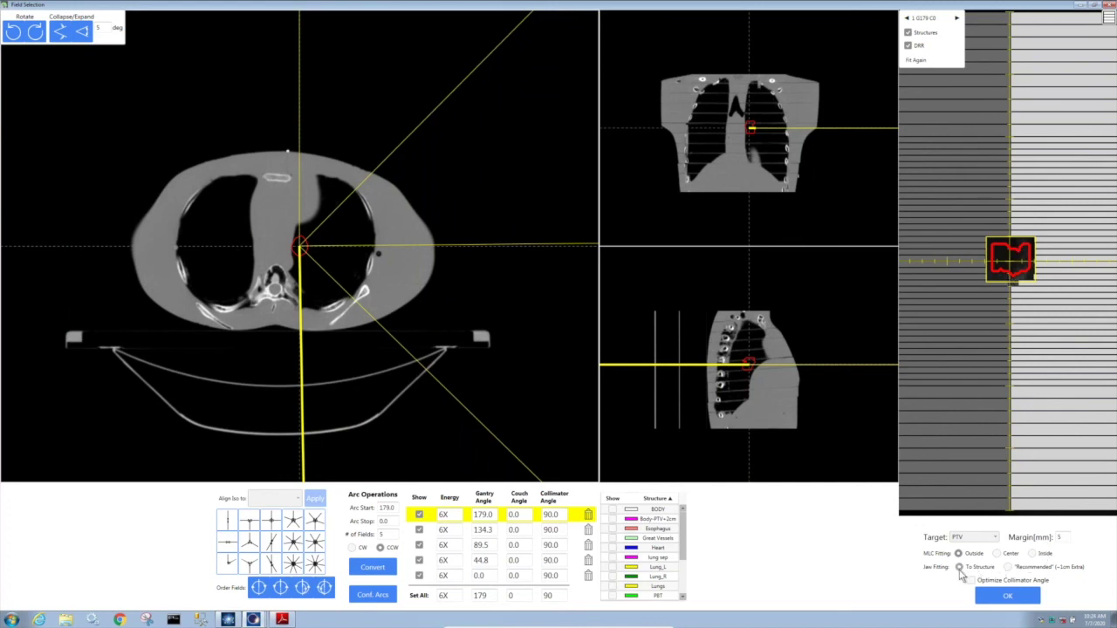
left_click(1057, 541)
left_click_drag(1063, 539, 1043, 541)
type("10")
left_click(1083, 539)
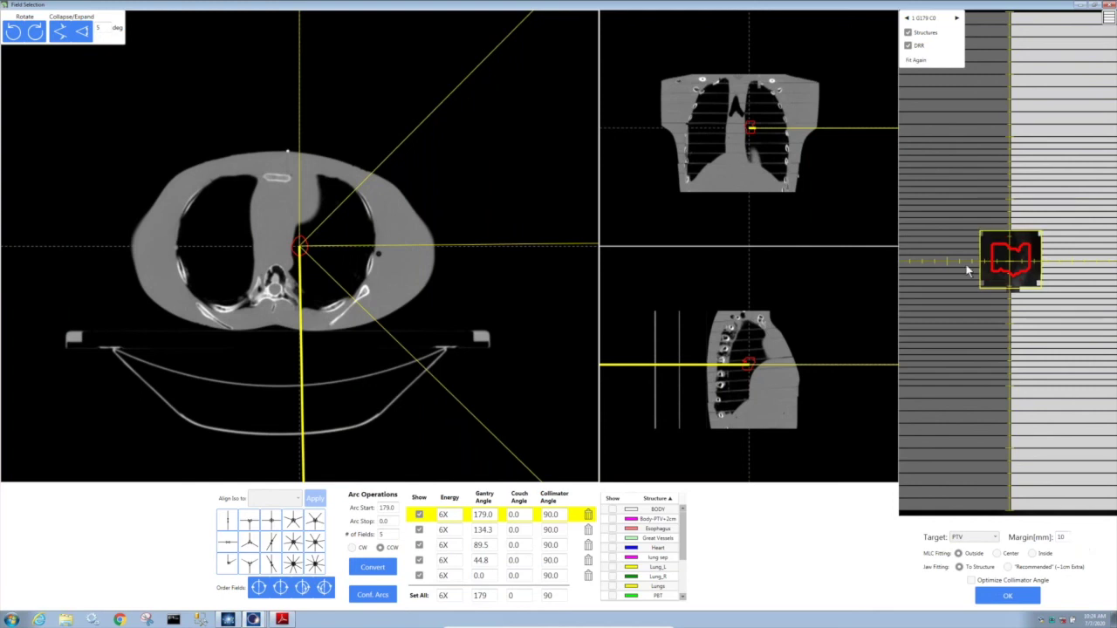
Check the MLC and jaw fit around the PTV for the second to fourth static fields
left_click(956, 18)
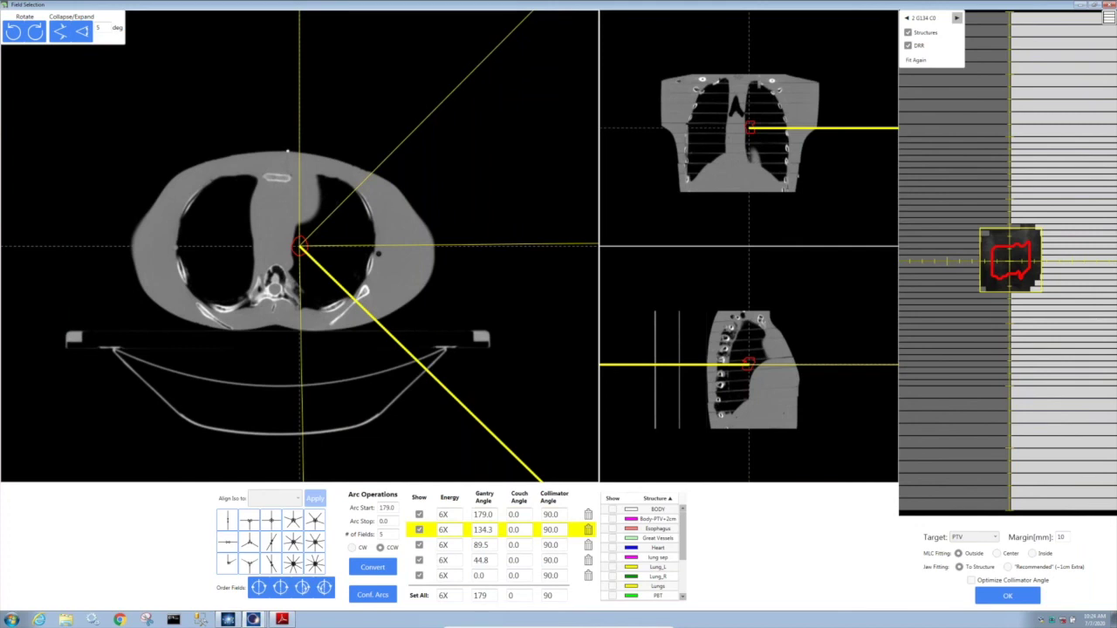
left_click(957, 18)
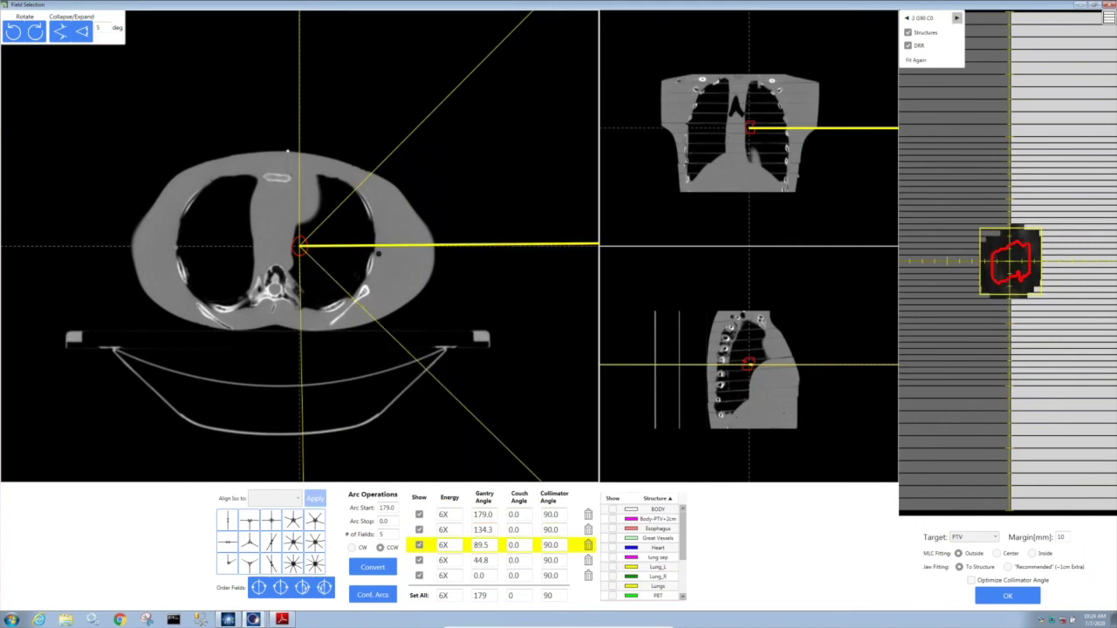
left_click(956, 18)
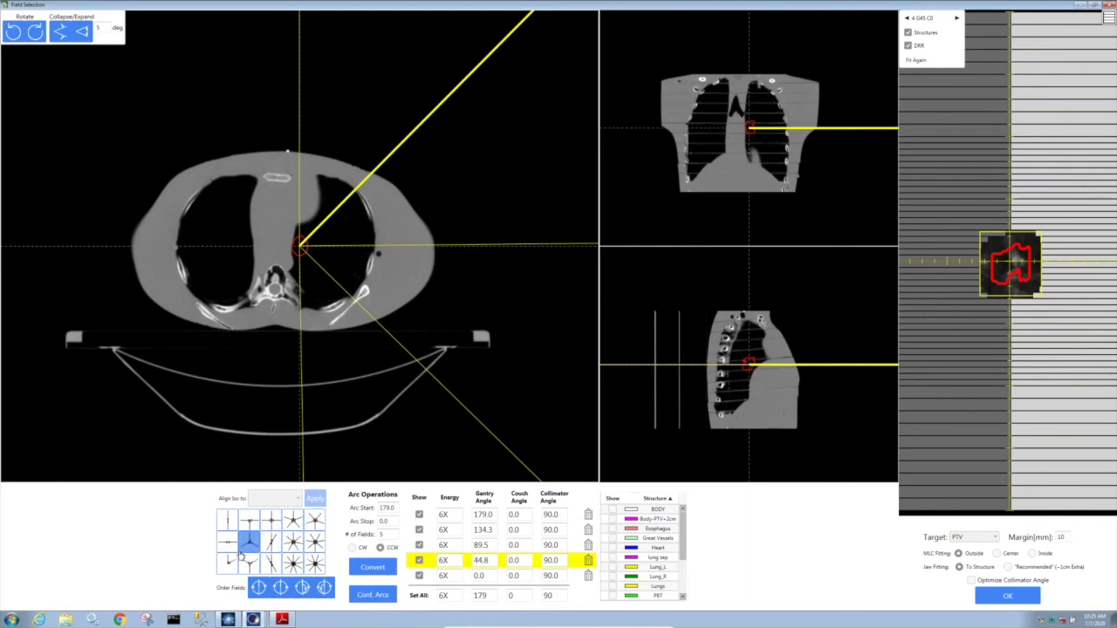
Replace the static fields with the preset four-field arrangement at gantry 0, 330, 150 and 180 degrees, and accept the field selection
left_click(293, 520)
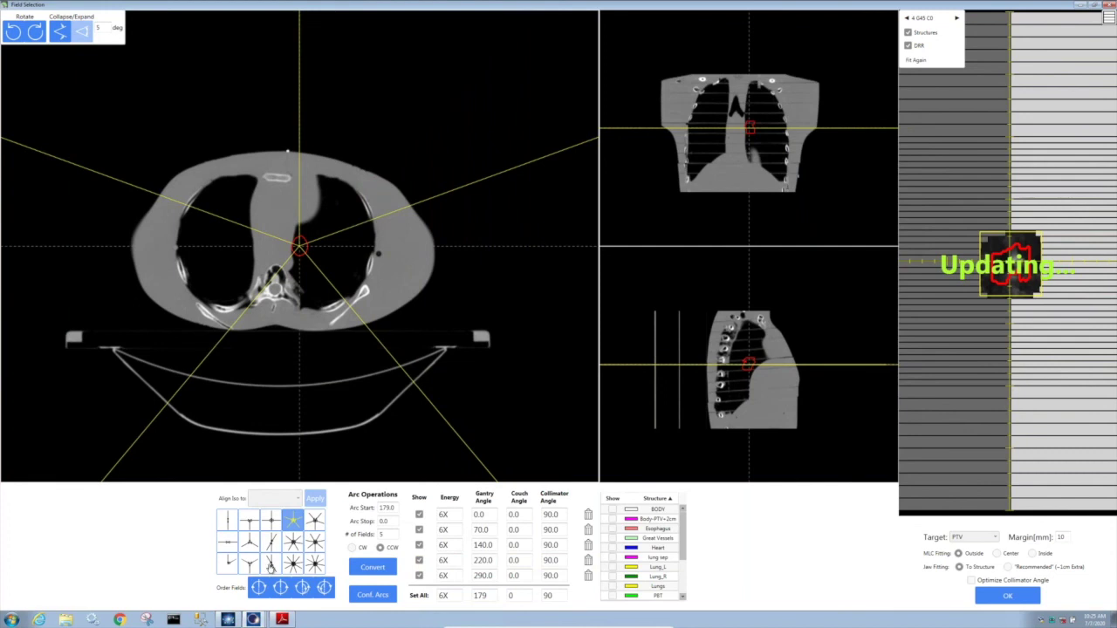
left_click(270, 564)
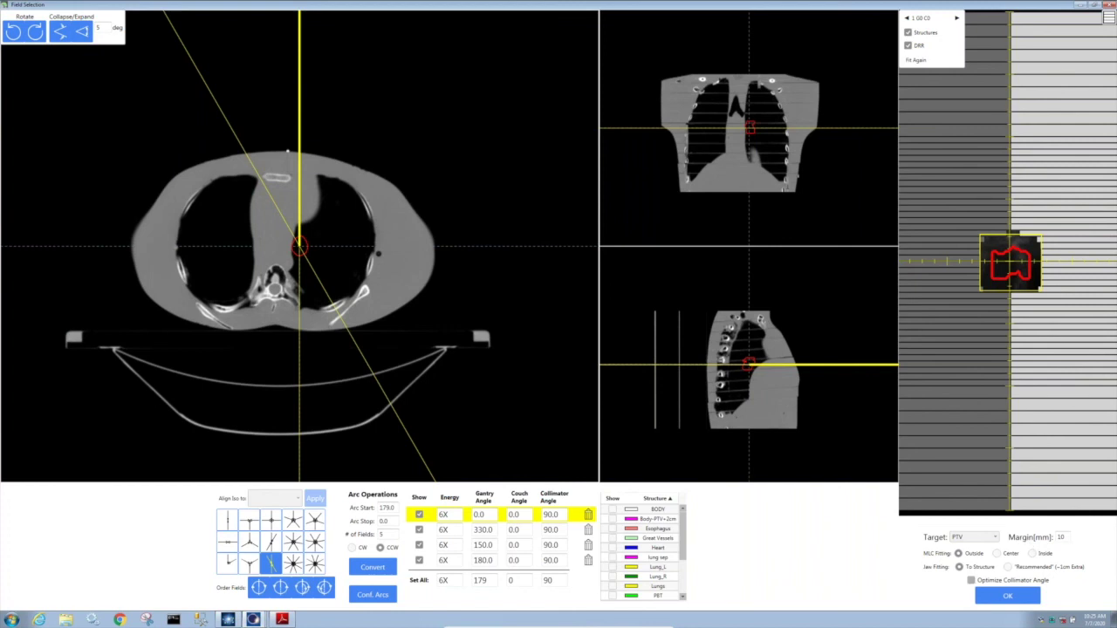
left_click(1028, 602)
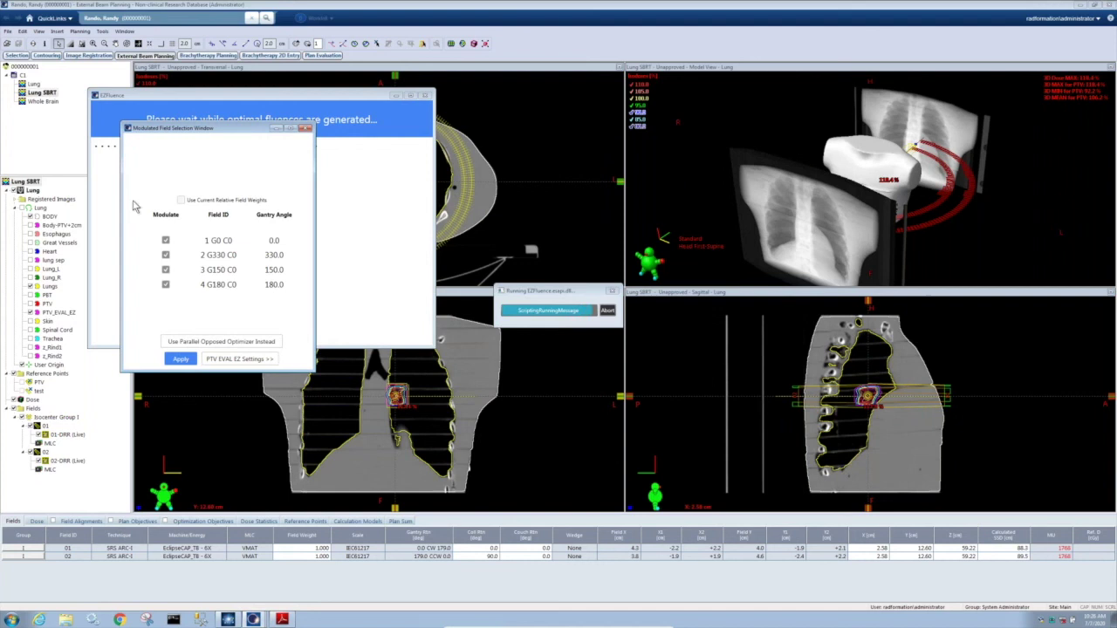
Exclude field 2 at gantry 330 from modulation and generate the optimal fluences with the remaining fields modulated
left_click(165, 254)
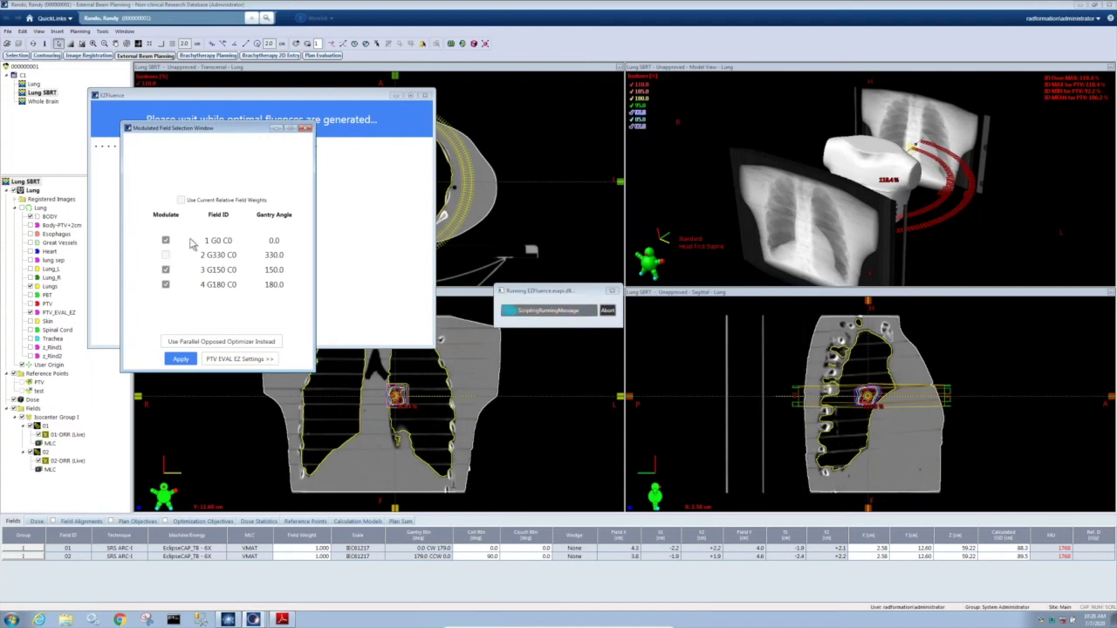
left_click(178, 360)
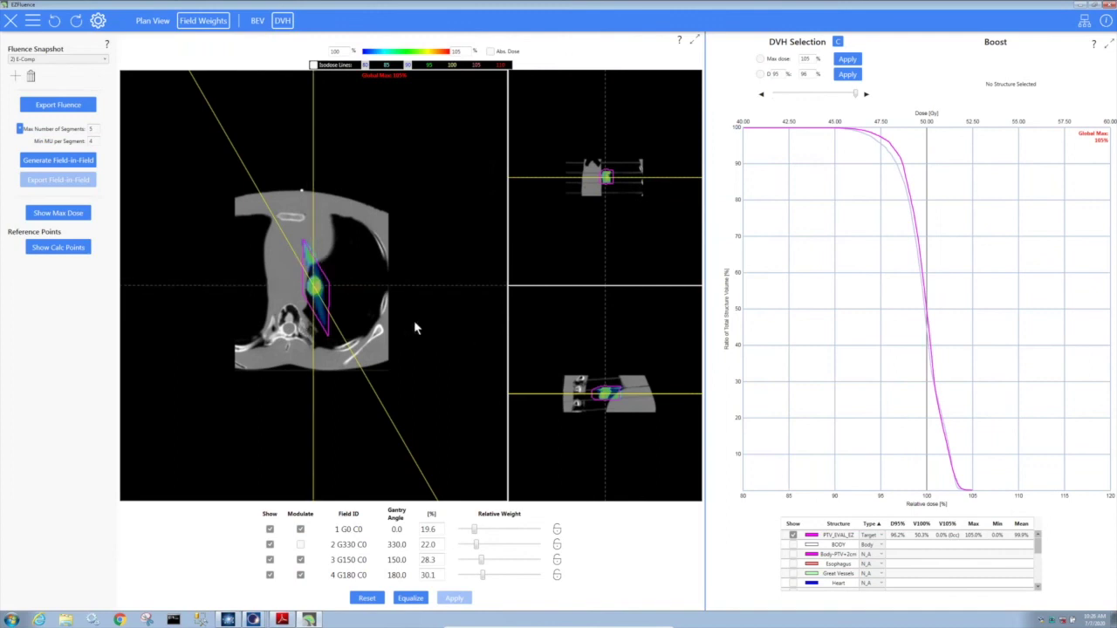
Set the PTV structure as the target in the DVH structure list and inspect its dose on the neighbouring axial slices
left_click_drag(1037, 542, 1038, 567)
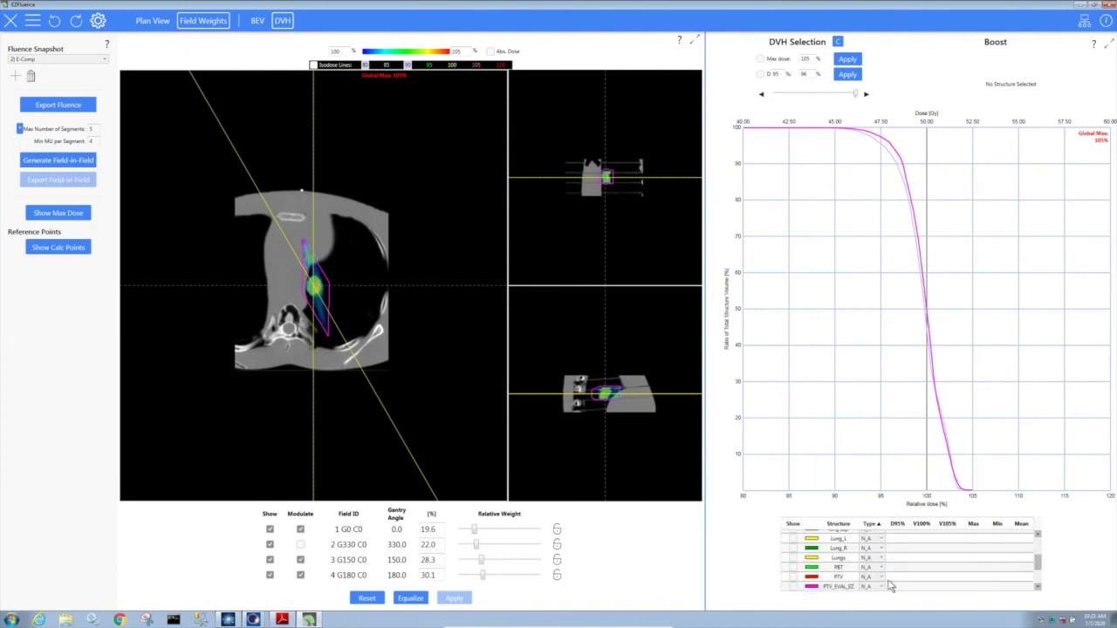
left_click(875, 586)
left_click(875, 588)
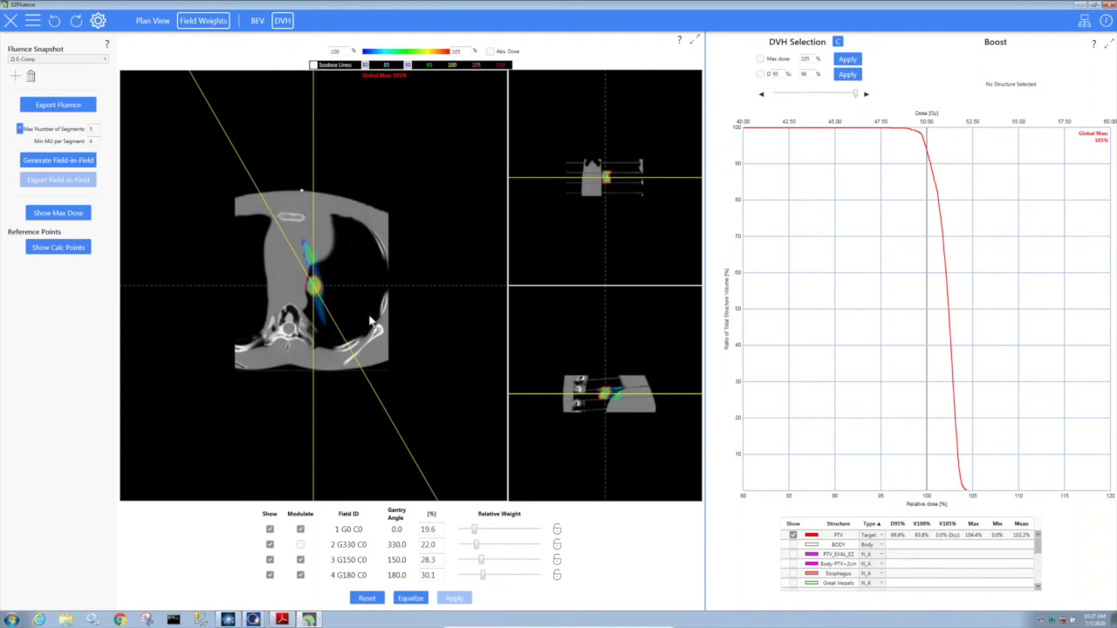
scroll(371, 322, "down", 3)
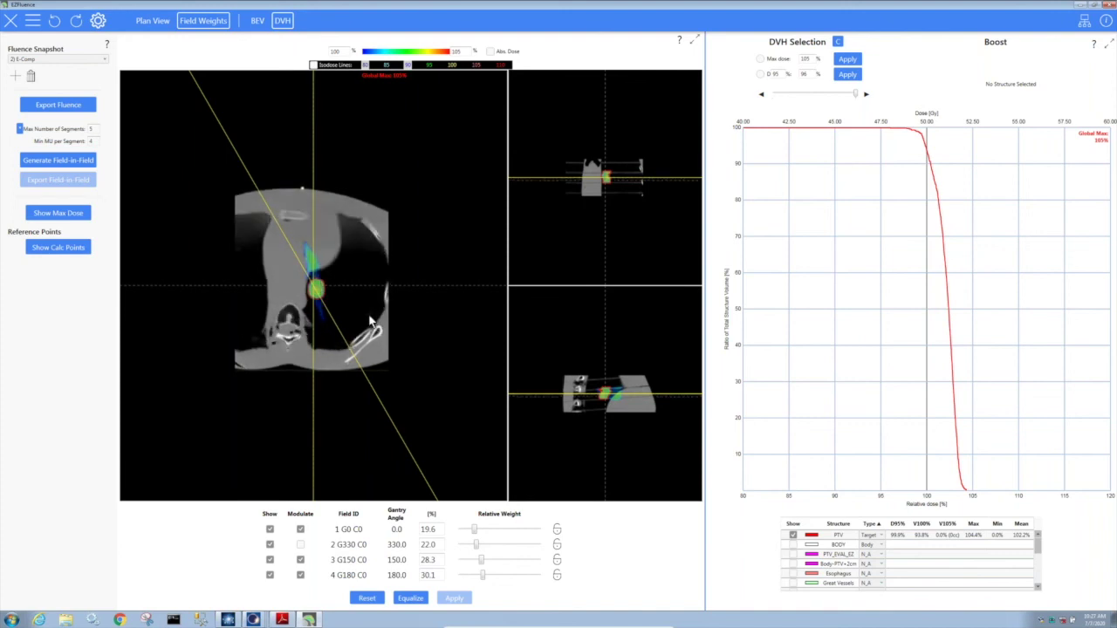